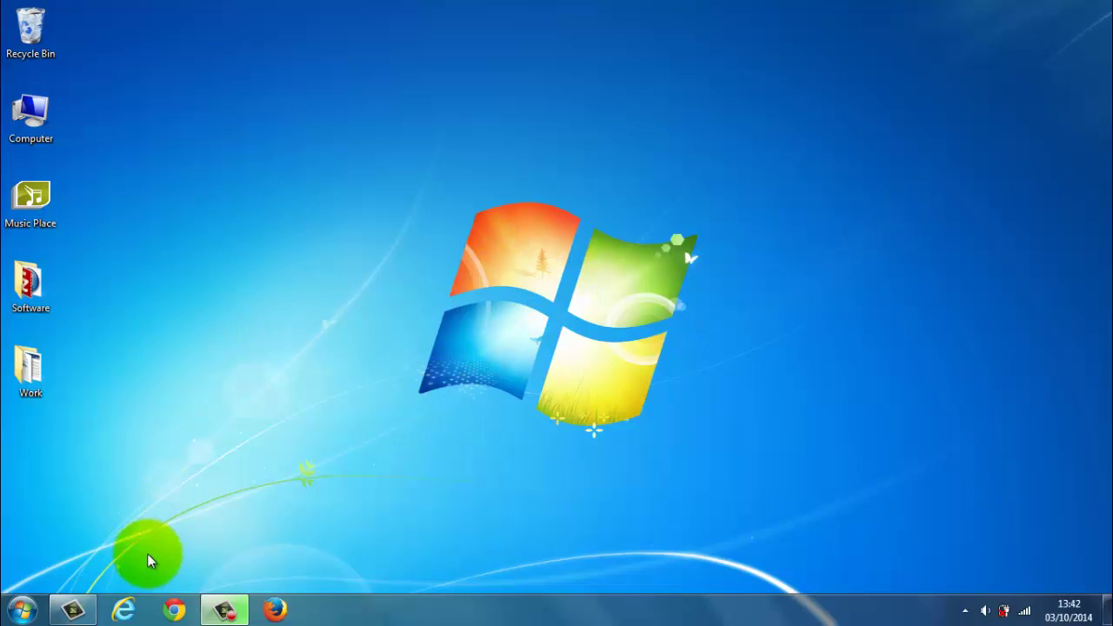
Launch Internet Explorer and go from the Google home page to the Google sign-in page.
{"action": "left_click", "coordinate": [125, 610]}
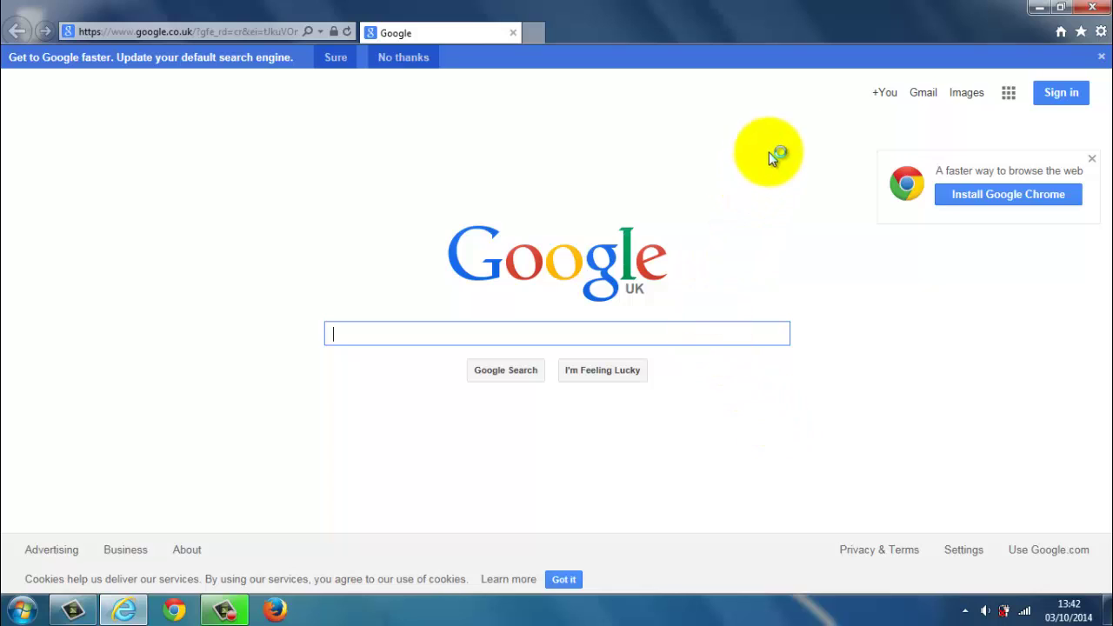
{"action": "left_click", "coordinate": [1071, 97]}
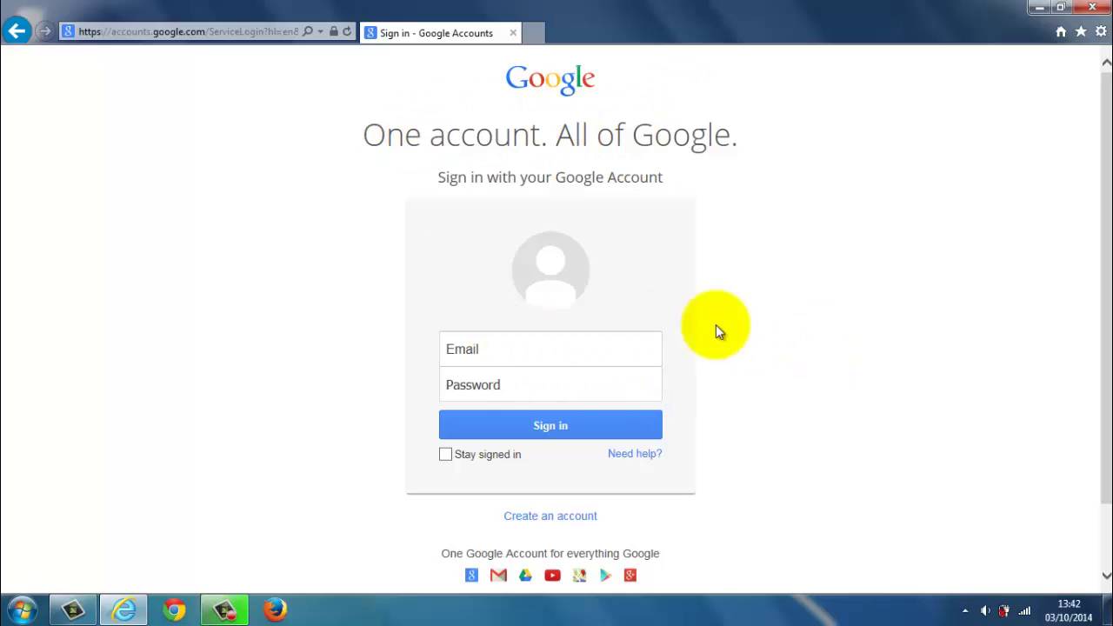
{"action": "scroll", "coordinate": [836, 426], "scroll_direction": "down", "scroll_amount": 2}
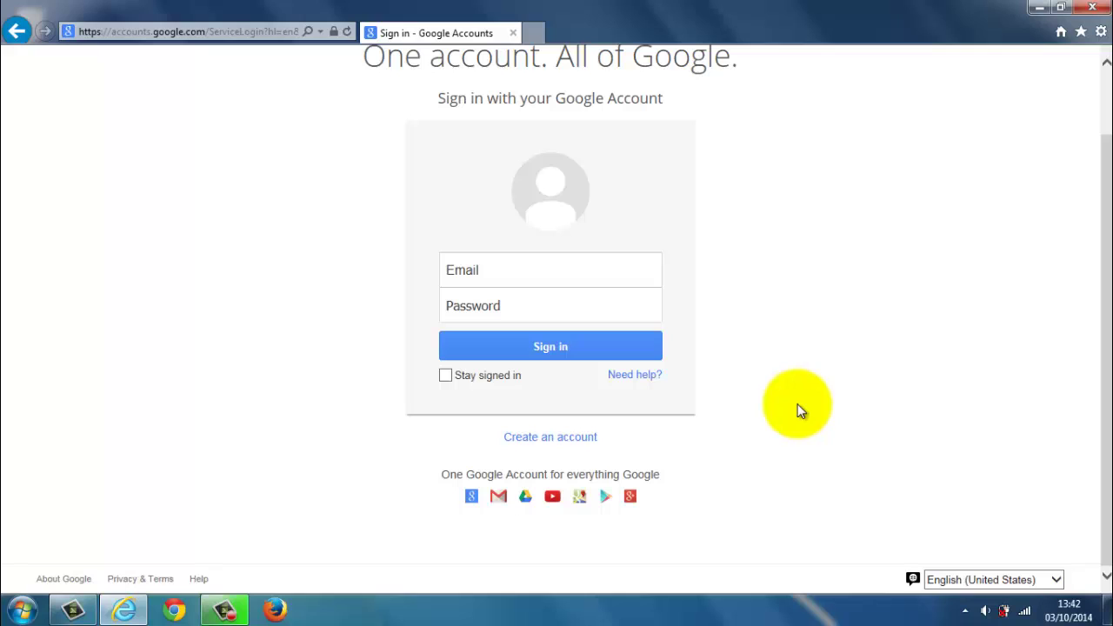
Start a new Google account, entering the user's first and last name and a chosen Gmail username.
{"action": "left_click", "coordinate": [551, 437]}
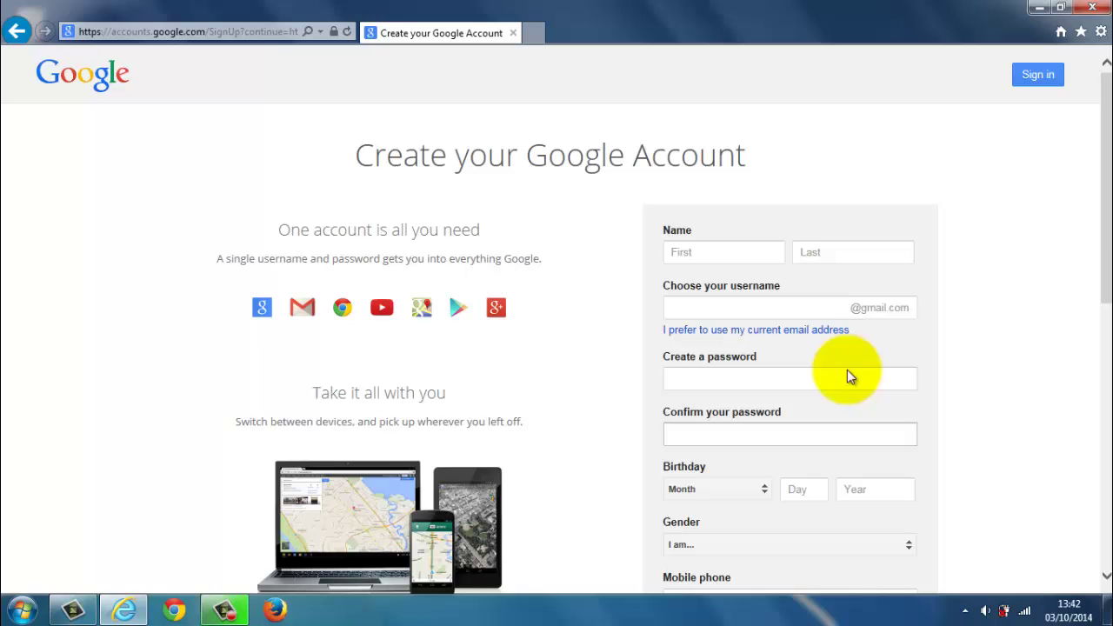
{"action": "left_click_drag", "start_coordinate": [1110, 191], "coordinate": [1101, 246]}
{"action": "left_click", "coordinate": [676, 111]}
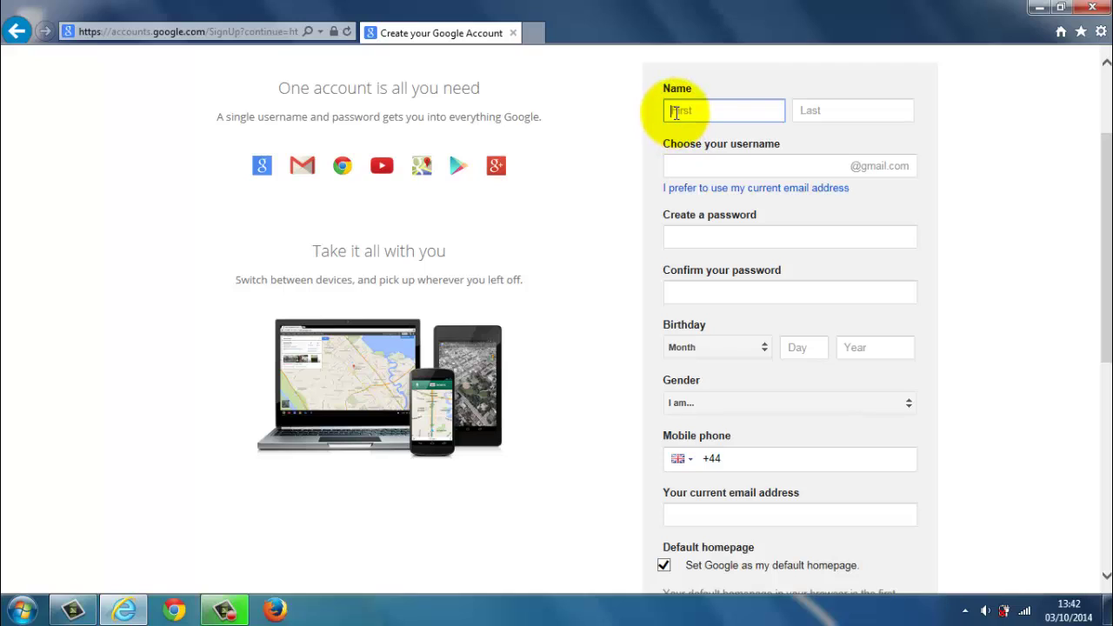
{"action": "key", "text": "Tab"}
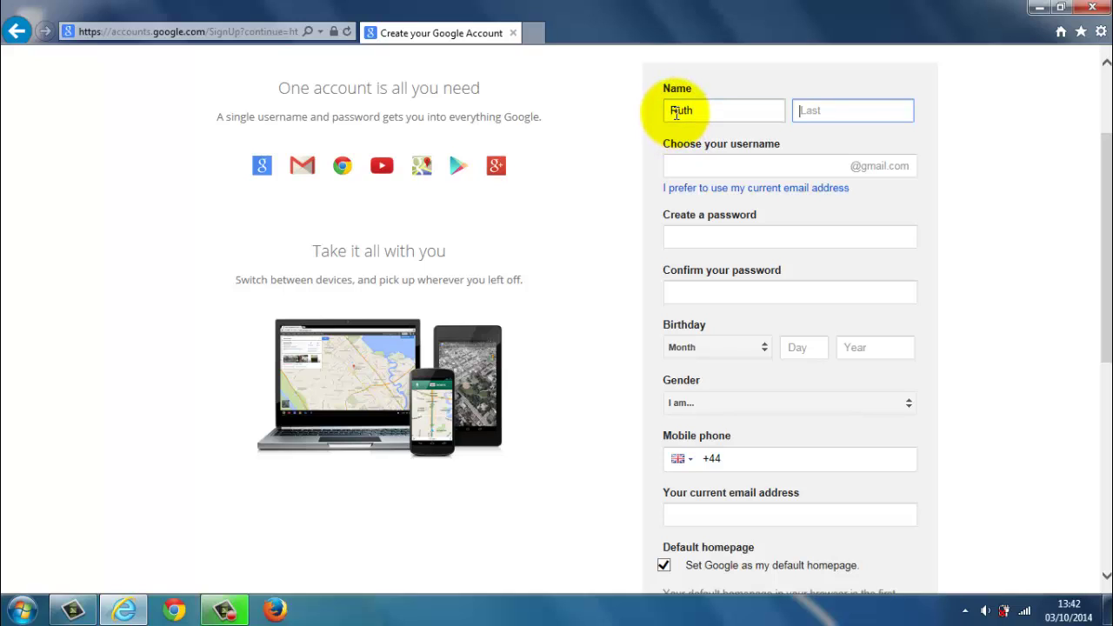
{"action": "left_click", "coordinate": [707, 164]}
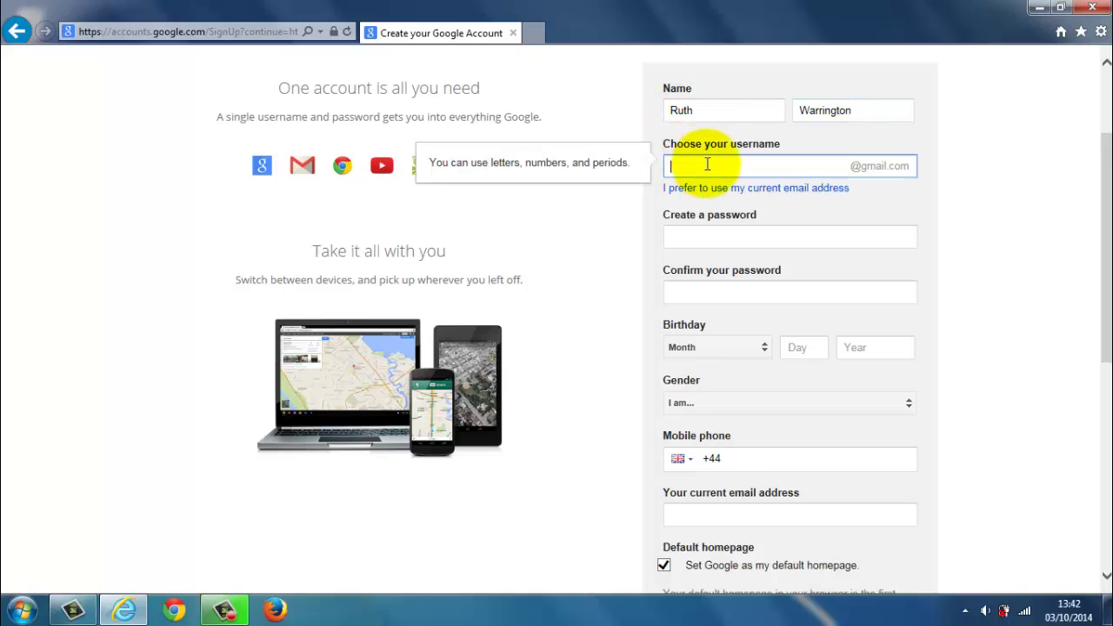
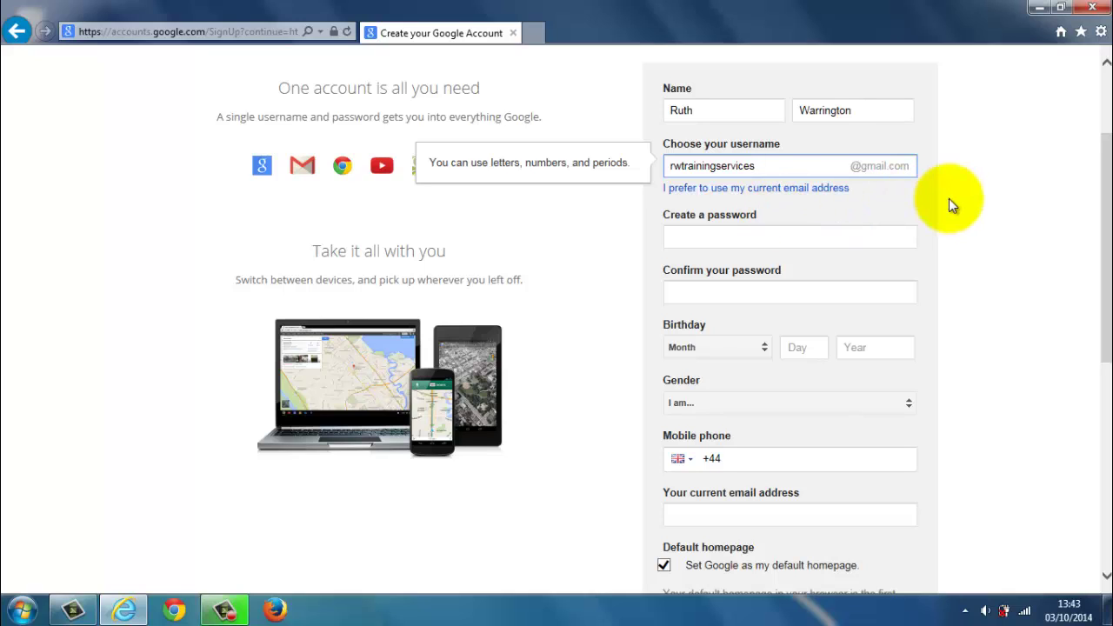
{"action": "left_click", "coordinate": [946, 207]}
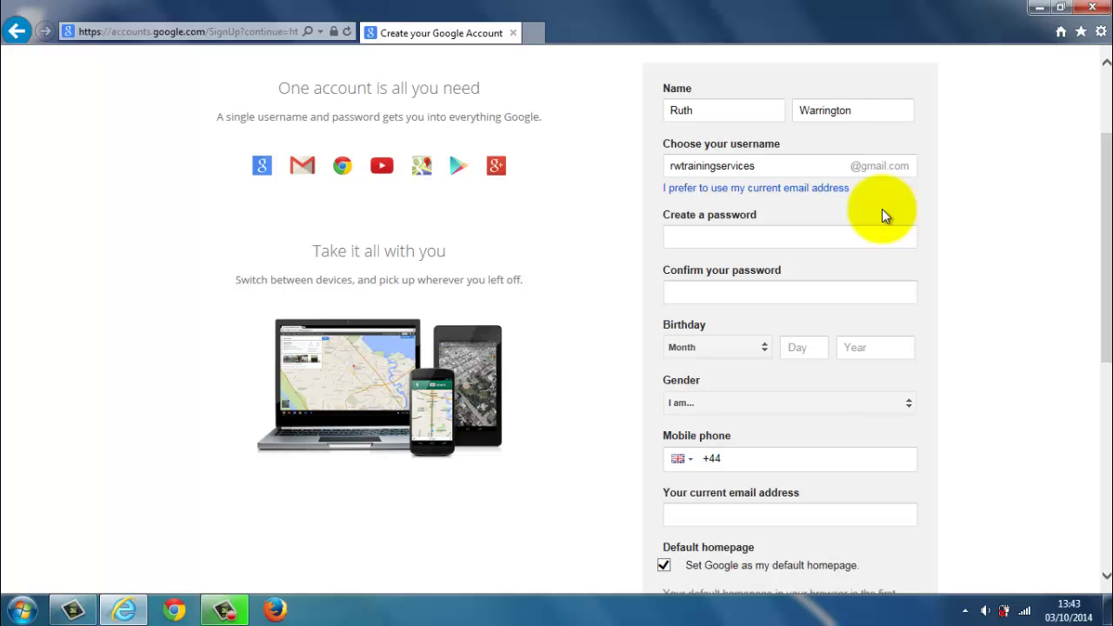
Enter the account password, retyping it once, and repeat it in the confirmation field.
{"action": "left_click", "coordinate": [713, 238]}
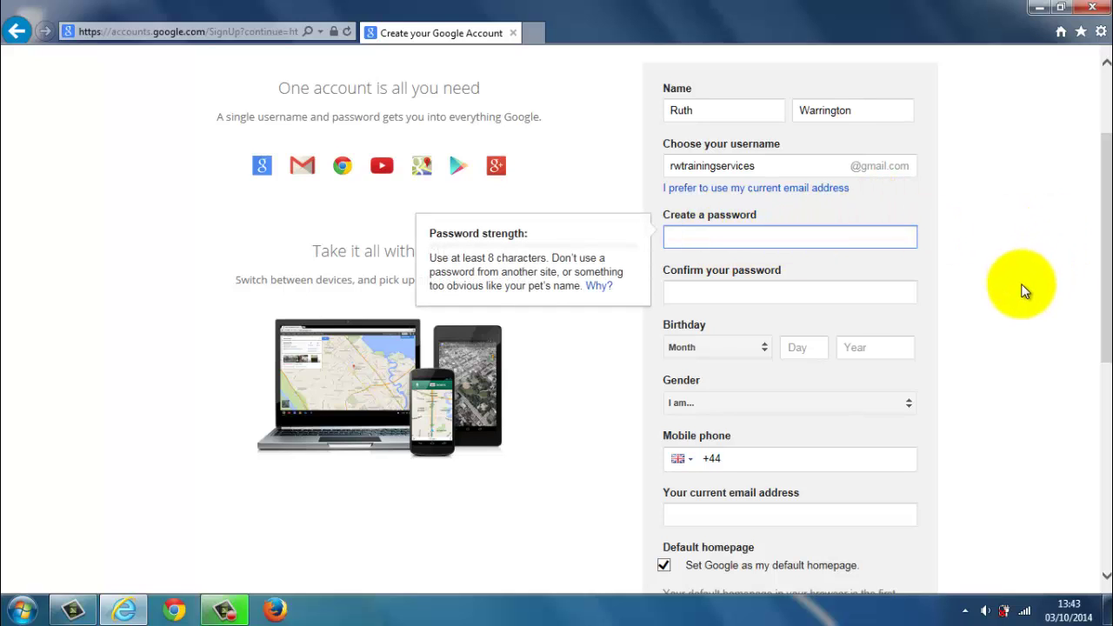
{"action": "type", "text": "•••••••••"}
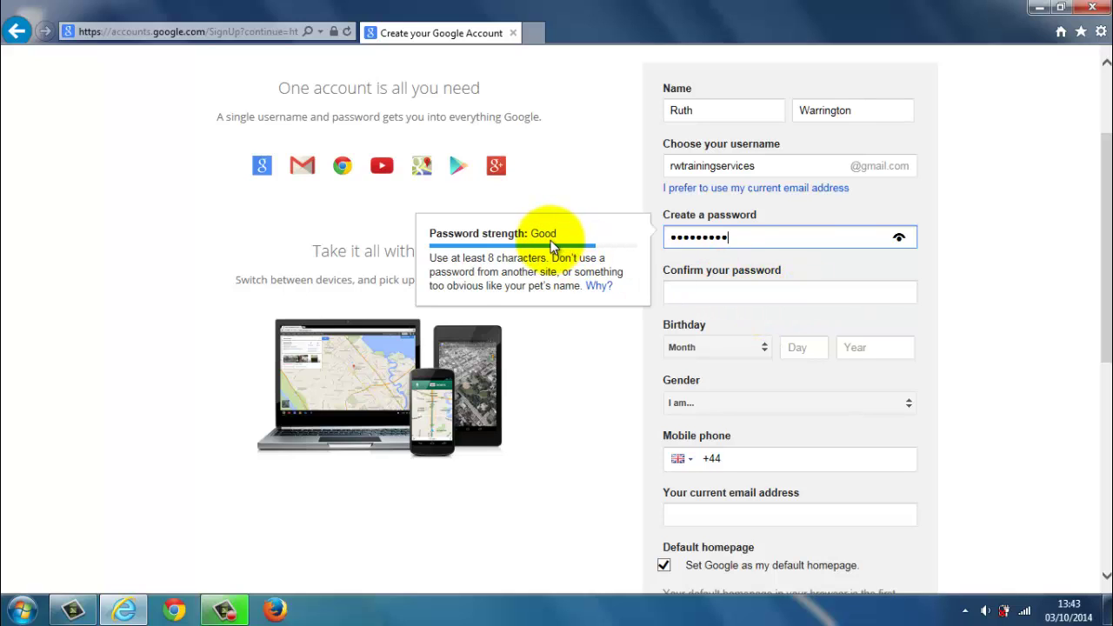
{"action": "left_click_drag", "start_coordinate": [739, 238], "coordinate": [638, 236]}
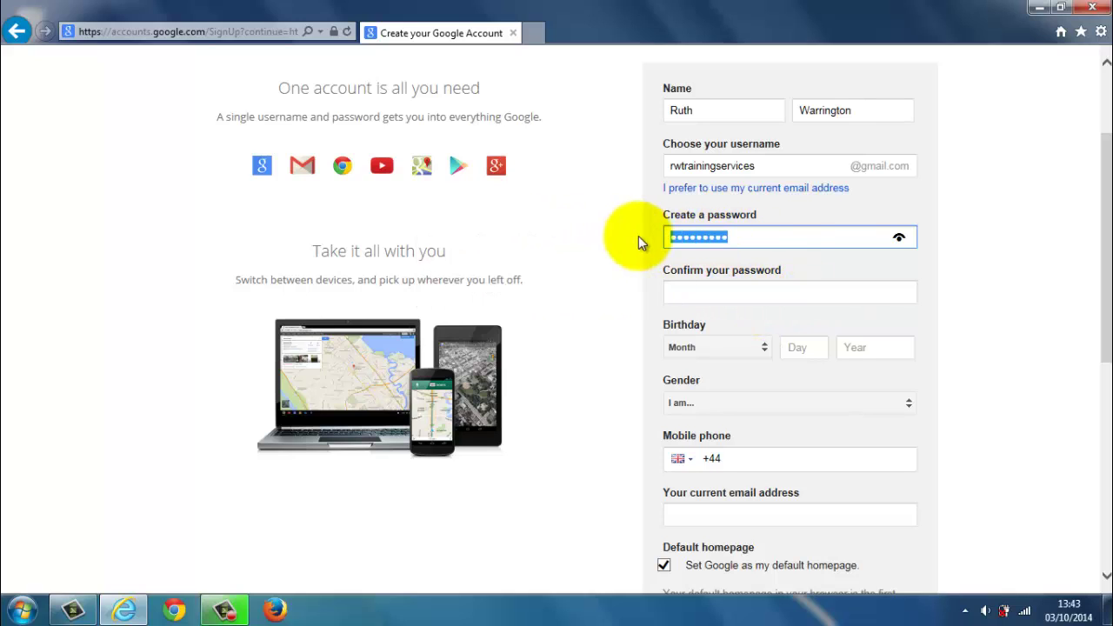
{"action": "type", "text": "••••"}
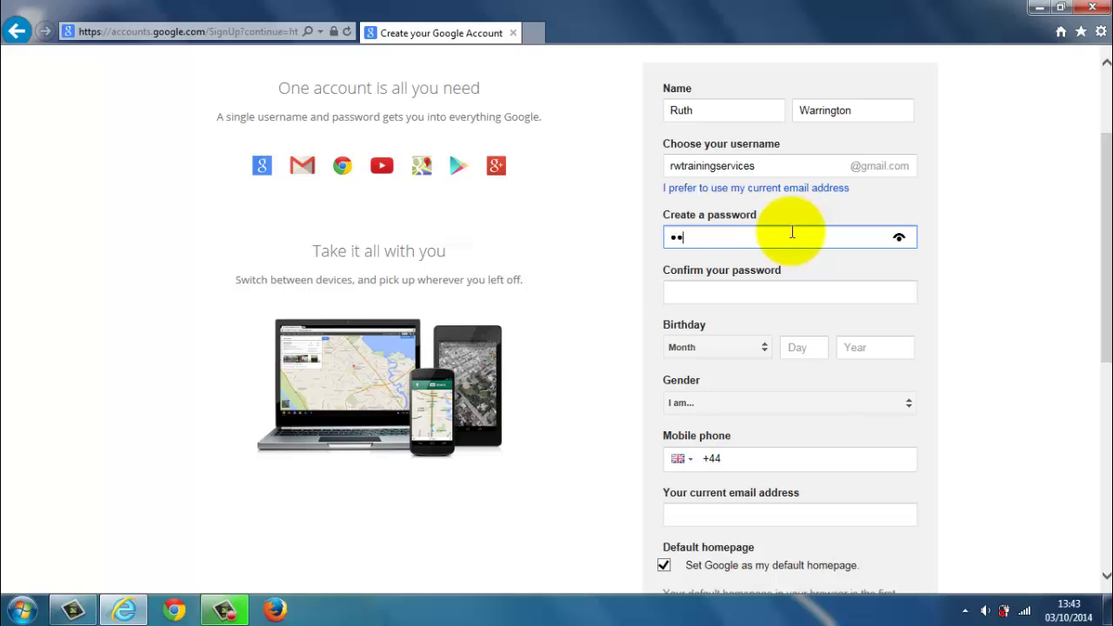
{"action": "type", "text": "•"}
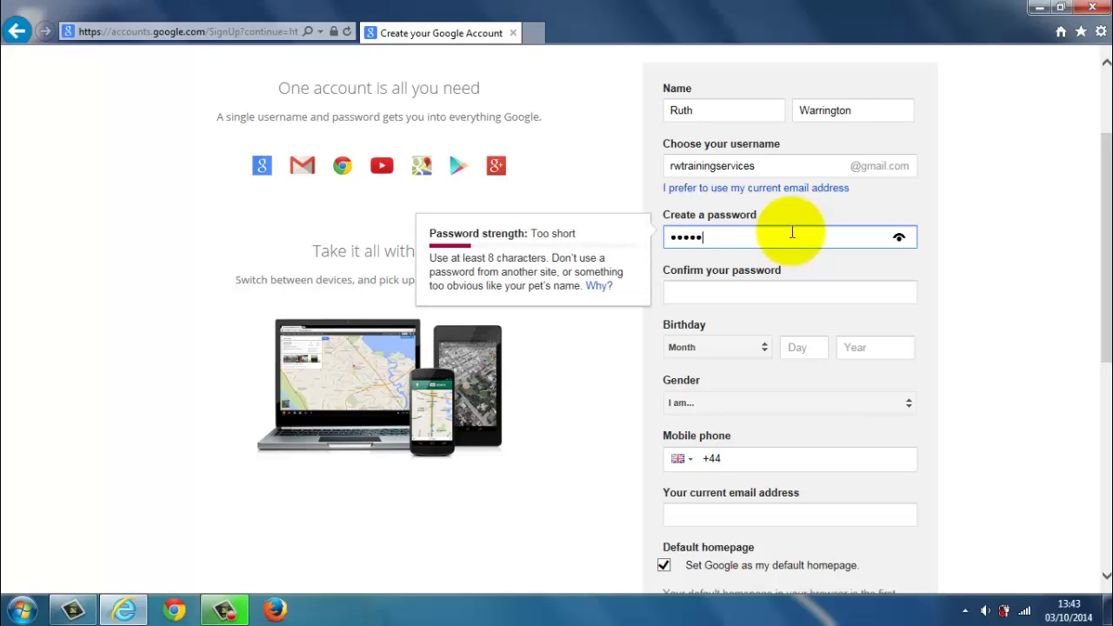
{"action": "type", "text": "••••"}
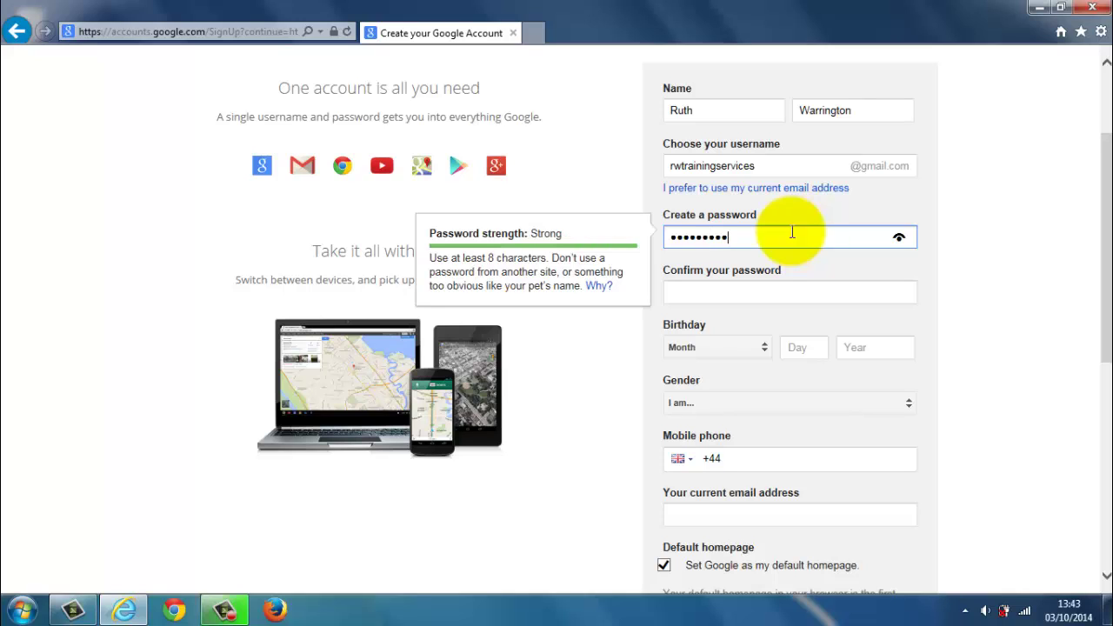
{"action": "left_click", "coordinate": [745, 286]}
{"action": "type", "text": "•"}
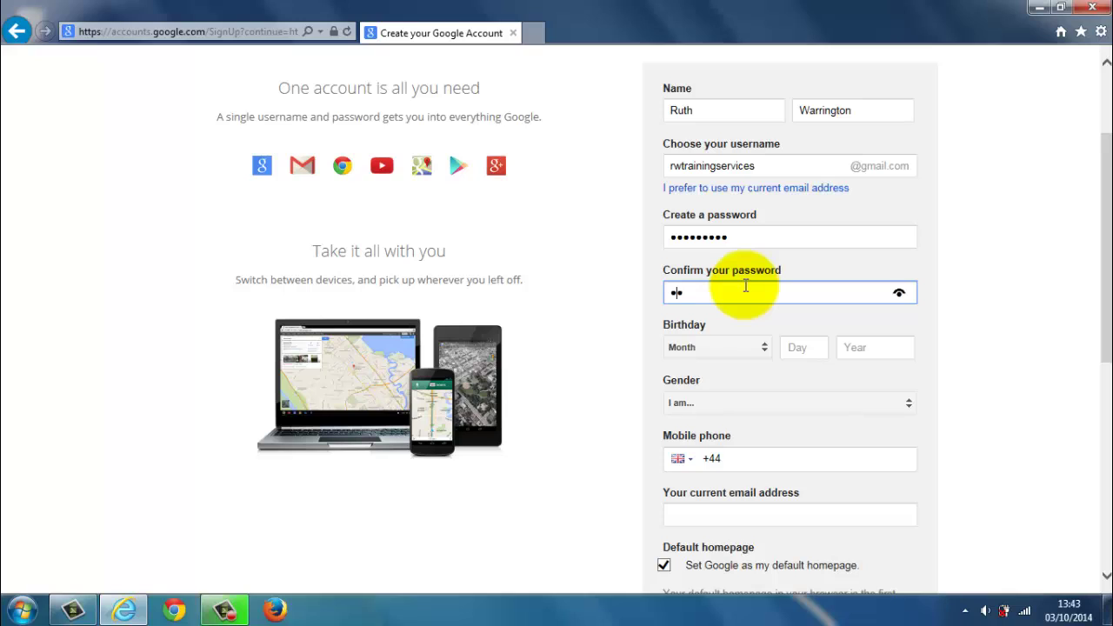
{"action": "type", "text": "••••••••"}
{"action": "left_click", "coordinate": [971, 344]}
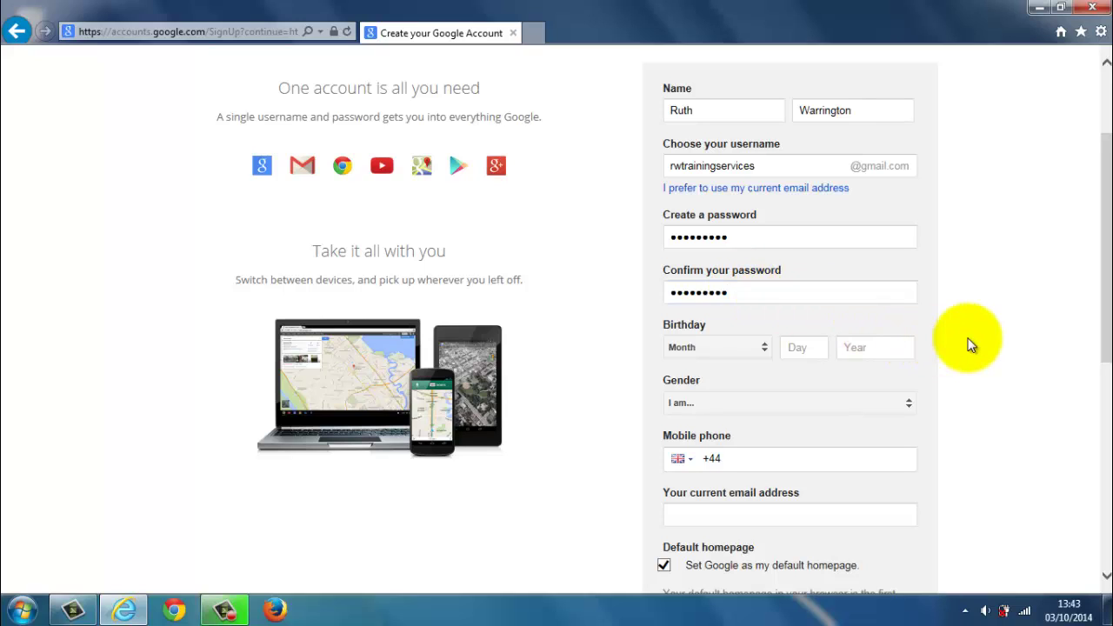
Replace the password with a longer, strong one and re-enter the confirmation.
{"action": "left_click_drag", "start_coordinate": [750, 236], "coordinate": [641, 248]}
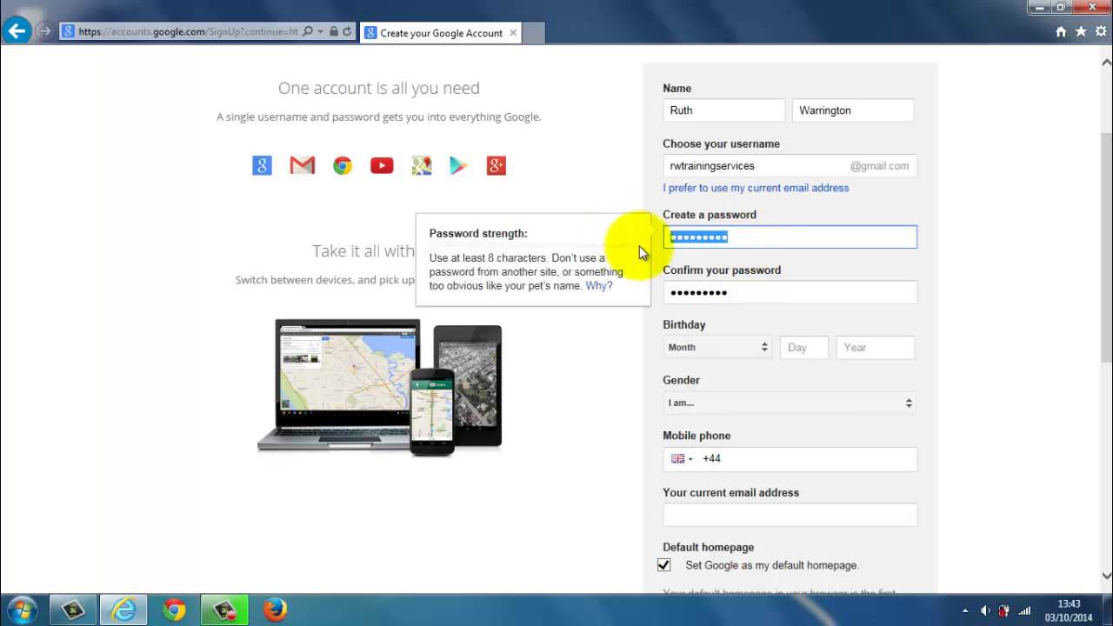
{"action": "key", "text": "BackSpace"}
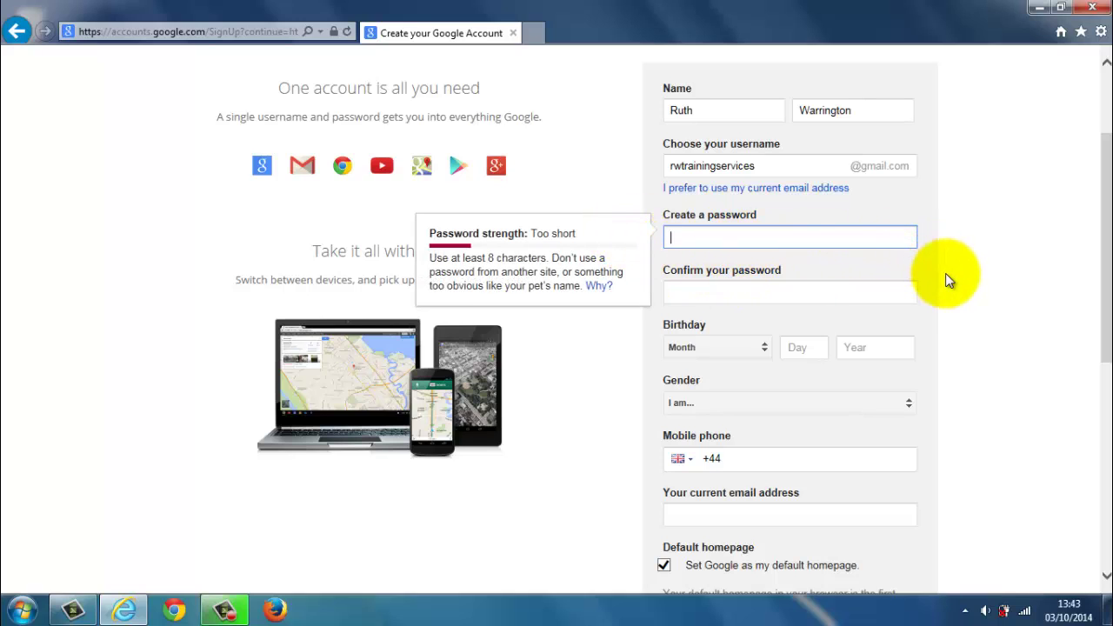
{"action": "type", "text": "••••••••••"}
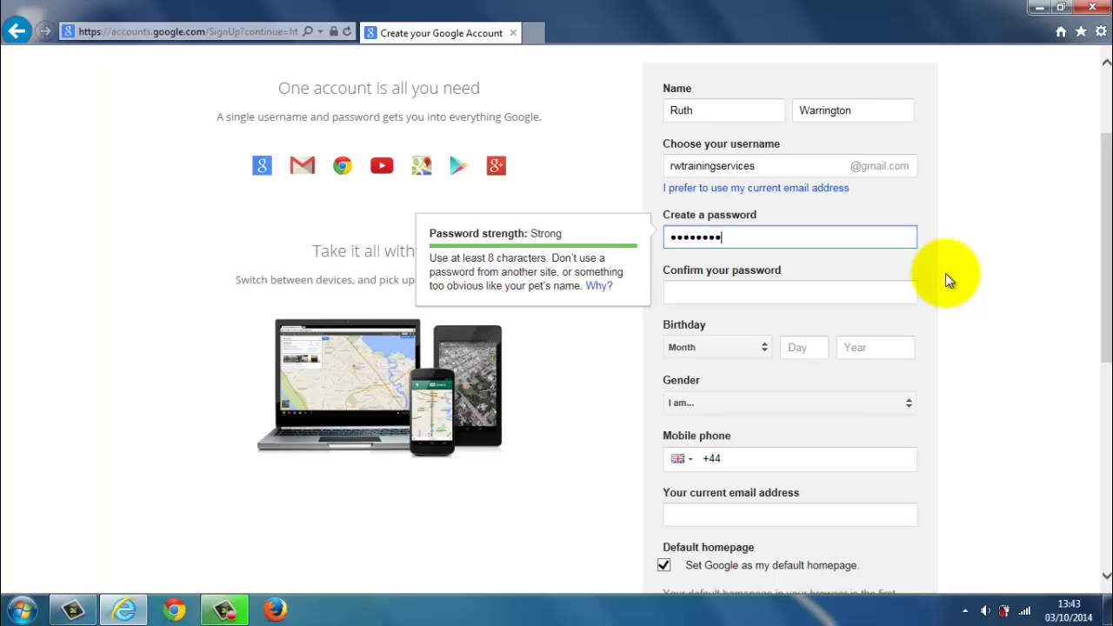
{"action": "left_click", "coordinate": [716, 290]}
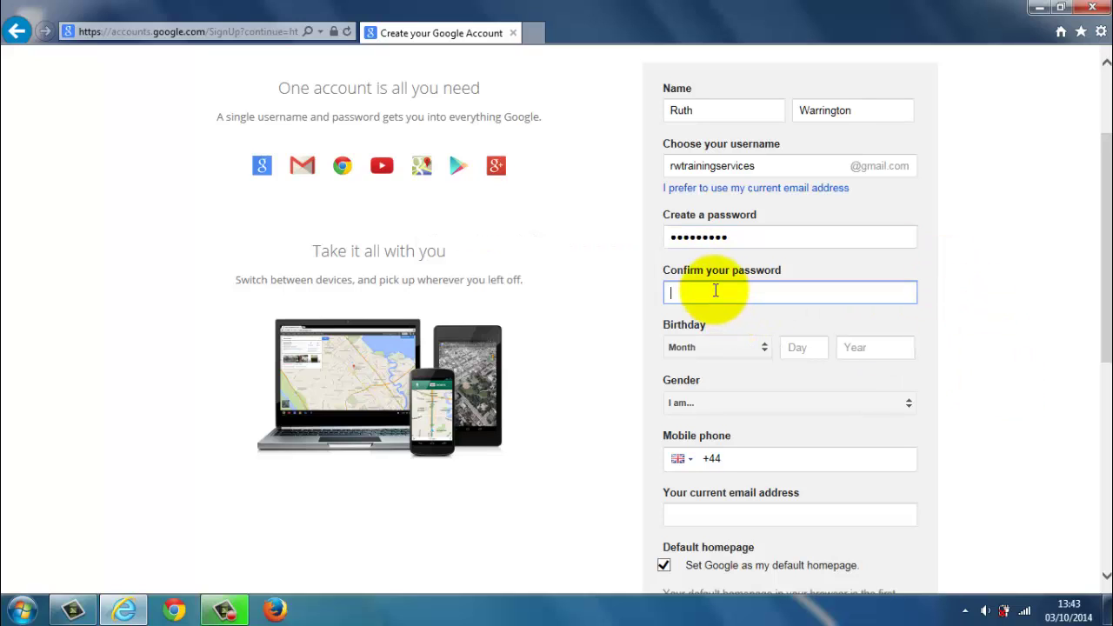
{"action": "type", "text": "••••••••••"}
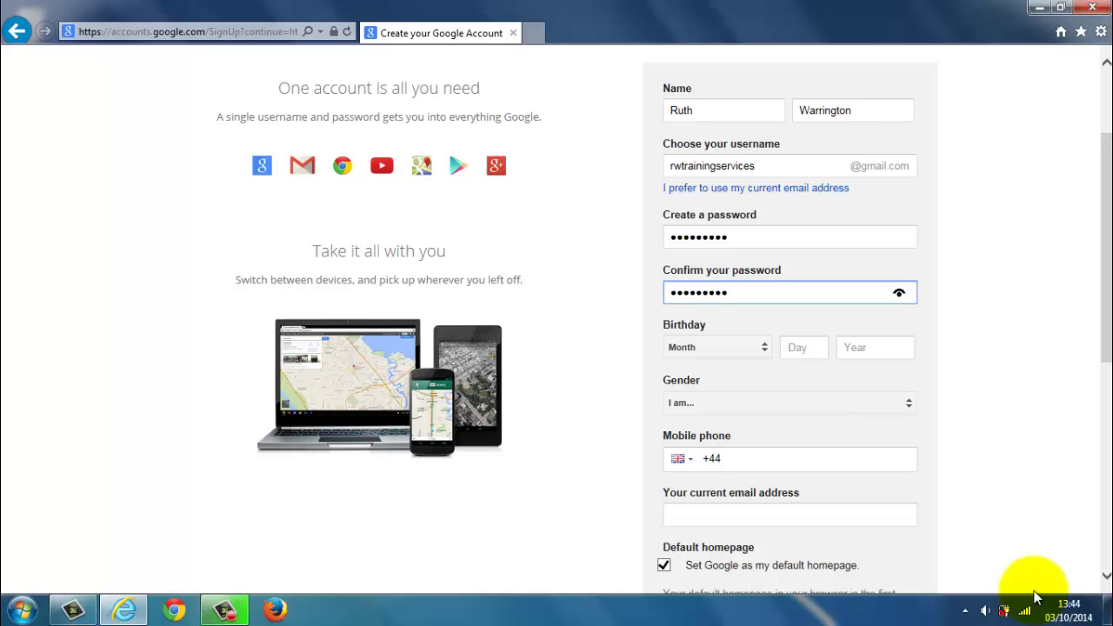
Set the birthday to August 25, 1972 using the month list and the day and year fields.
{"action": "left_click", "coordinate": [768, 350]}
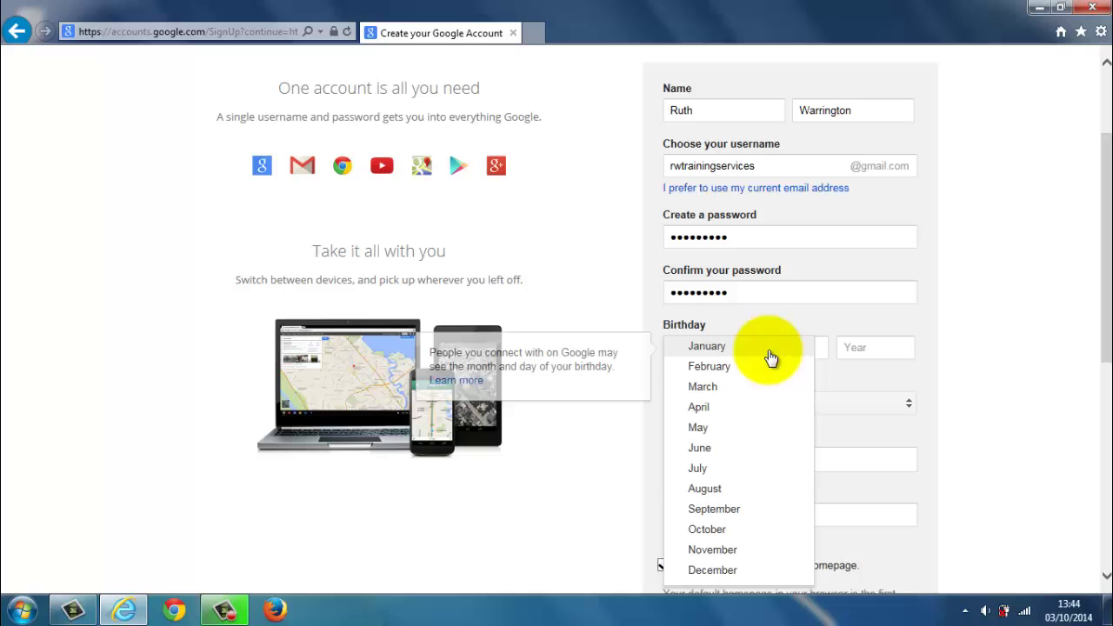
{"action": "left_click", "coordinate": [752, 492]}
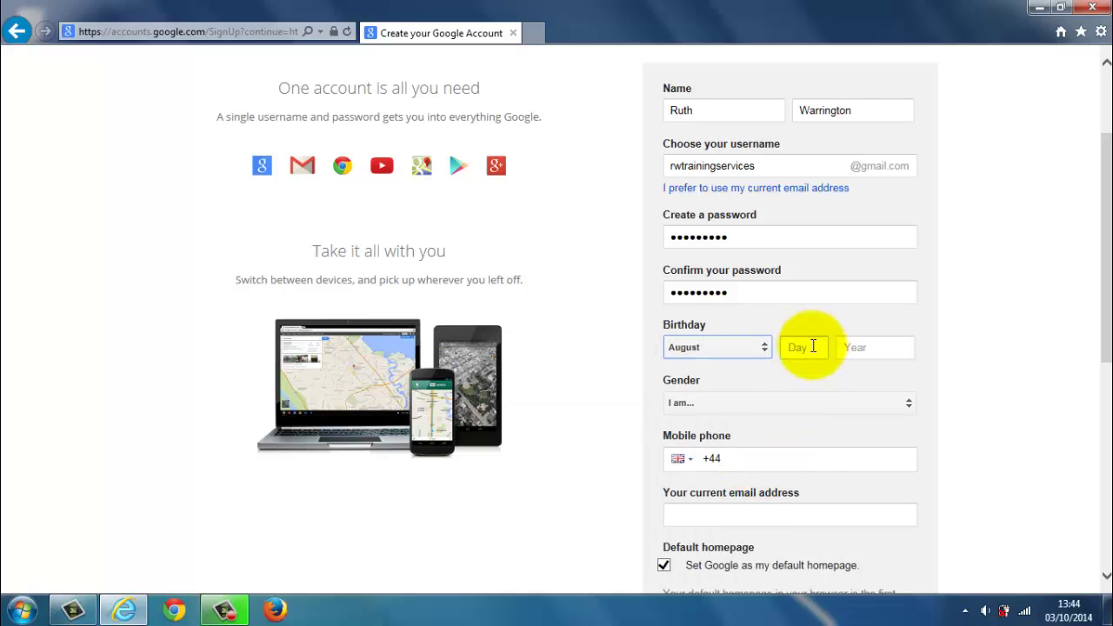
{"action": "left_click", "coordinate": [810, 347]}
{"action": "type", "text": "25"}
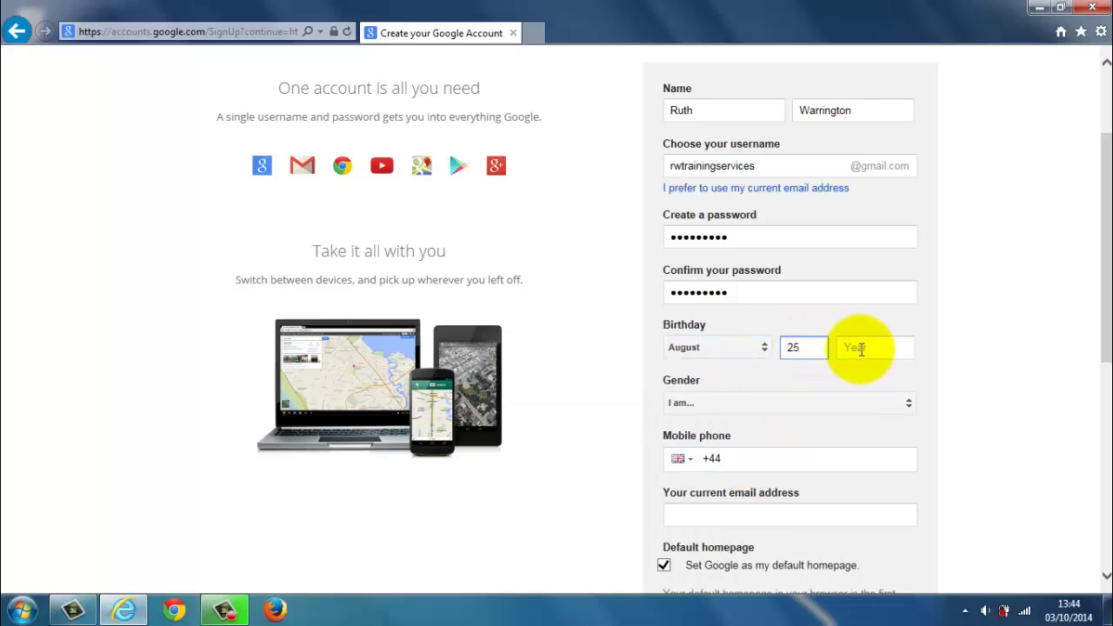
{"action": "left_click", "coordinate": [860, 348]}
{"action": "type", "text": "1972"}
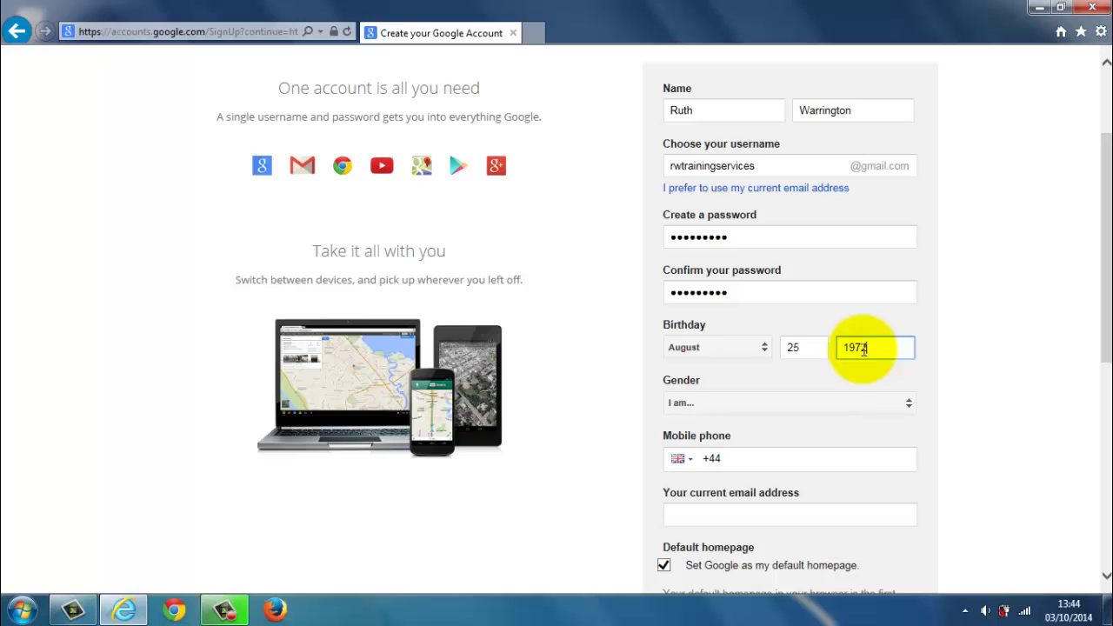
{"action": "left_click", "coordinate": [899, 403]}
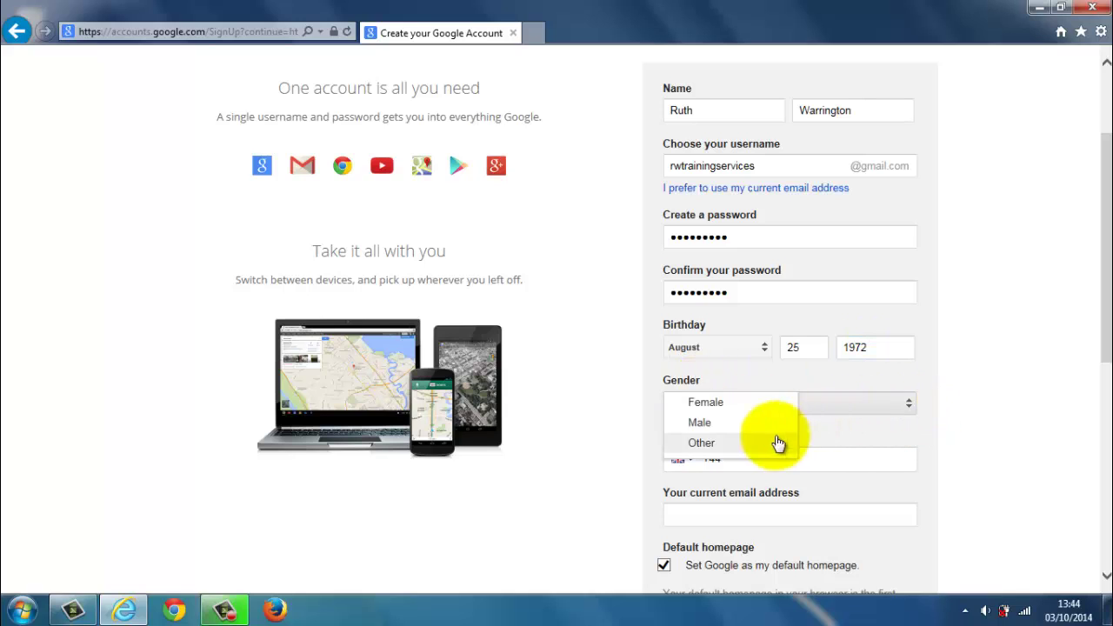
Set gender to Female and leave the mobile phone number blank.
{"action": "left_click", "coordinate": [738, 404]}
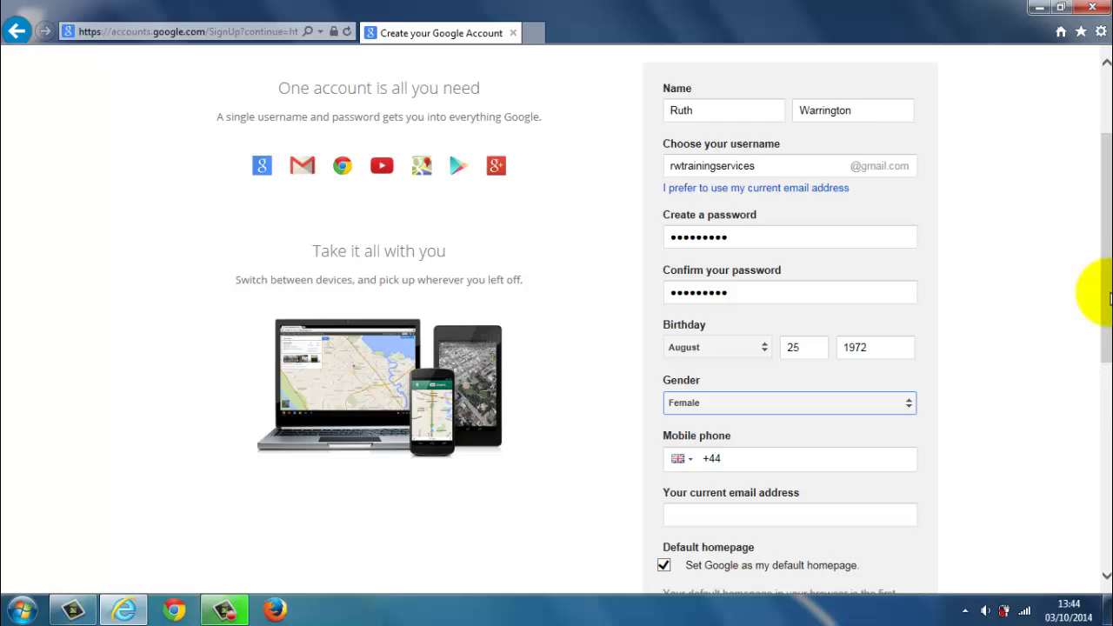
{"action": "left_click_drag", "start_coordinate": [1104, 296], "coordinate": [1076, 407]}
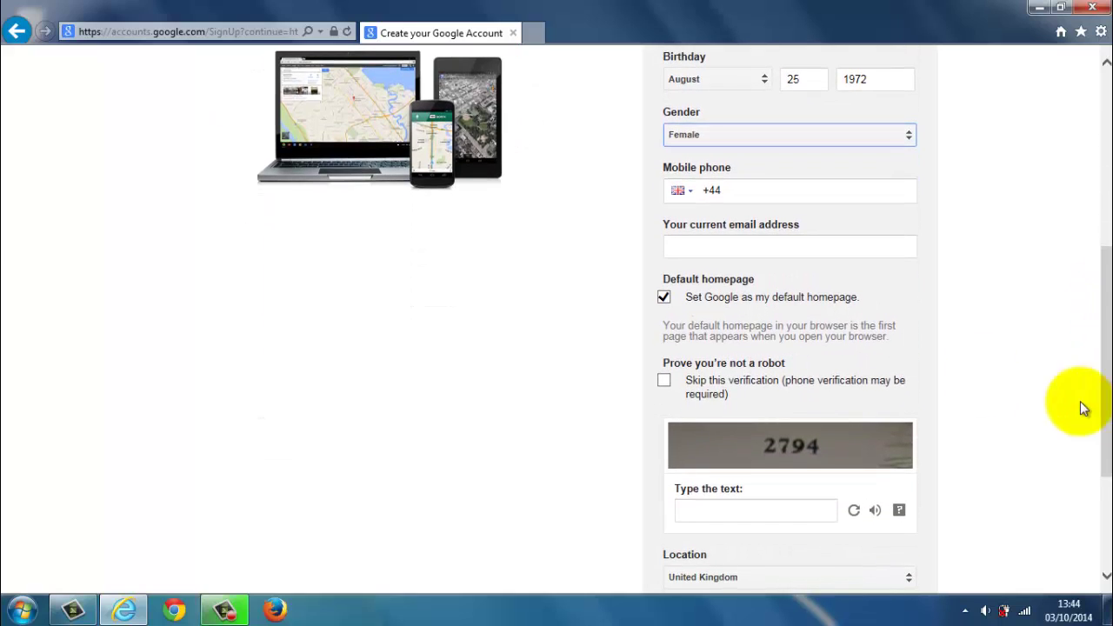
{"action": "left_click", "coordinate": [715, 184]}
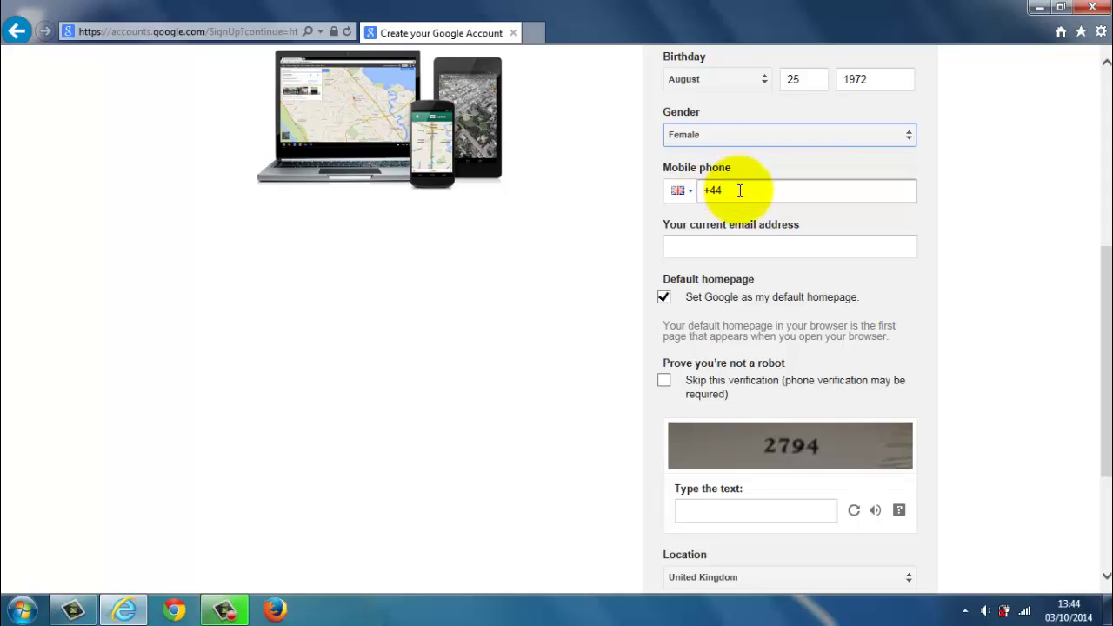
{"action": "left_click", "coordinate": [740, 190]}
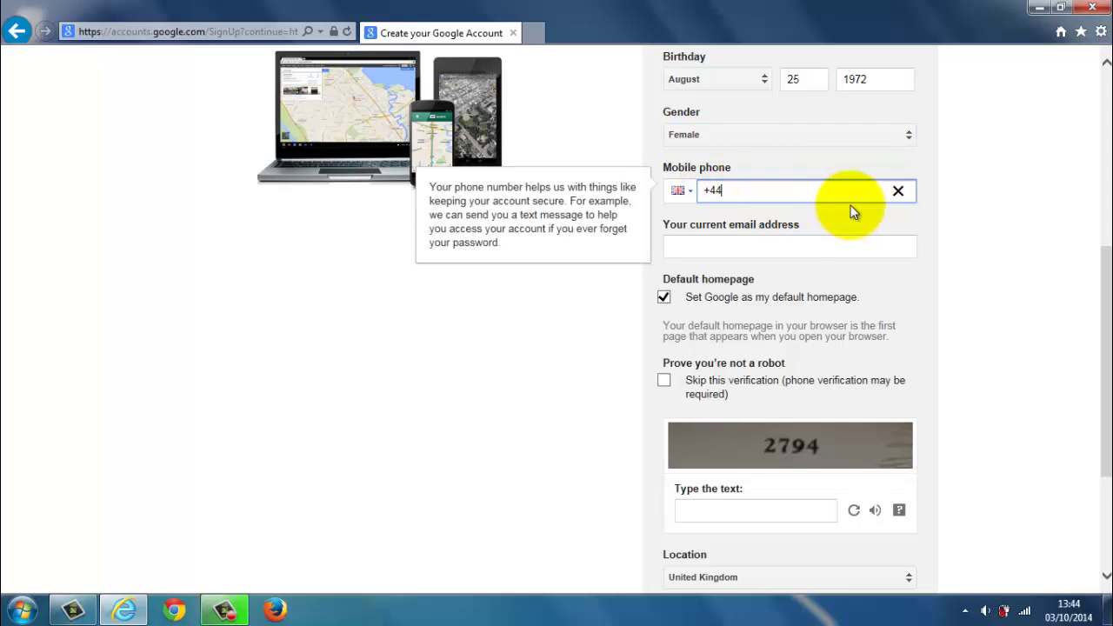
{"action": "left_click", "coordinate": [959, 228]}
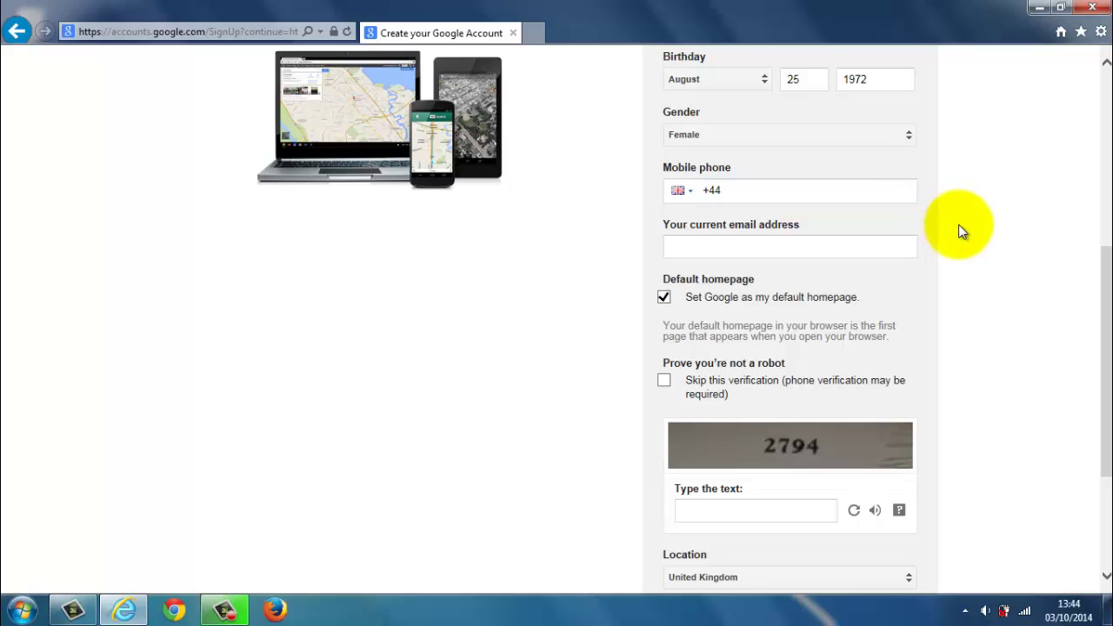
Type the user's current Yahoo e-mail address, correcting a typo.
{"action": "left_click", "coordinate": [675, 244]}
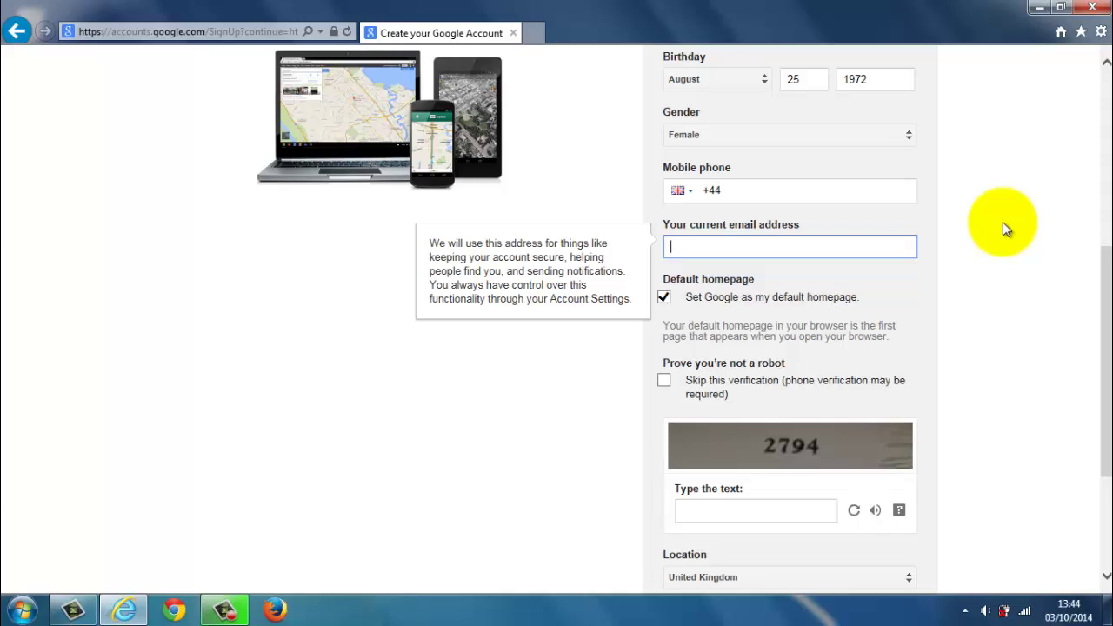
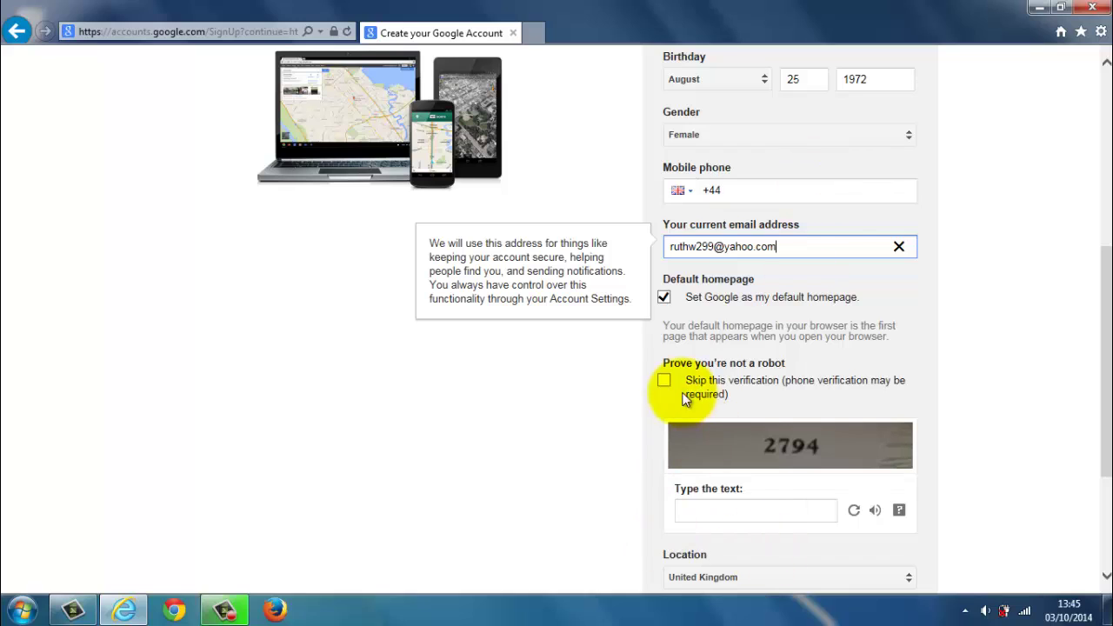
Enter the captcha verification text and set Location to United Kingdom.
{"action": "left_click", "coordinate": [703, 513]}
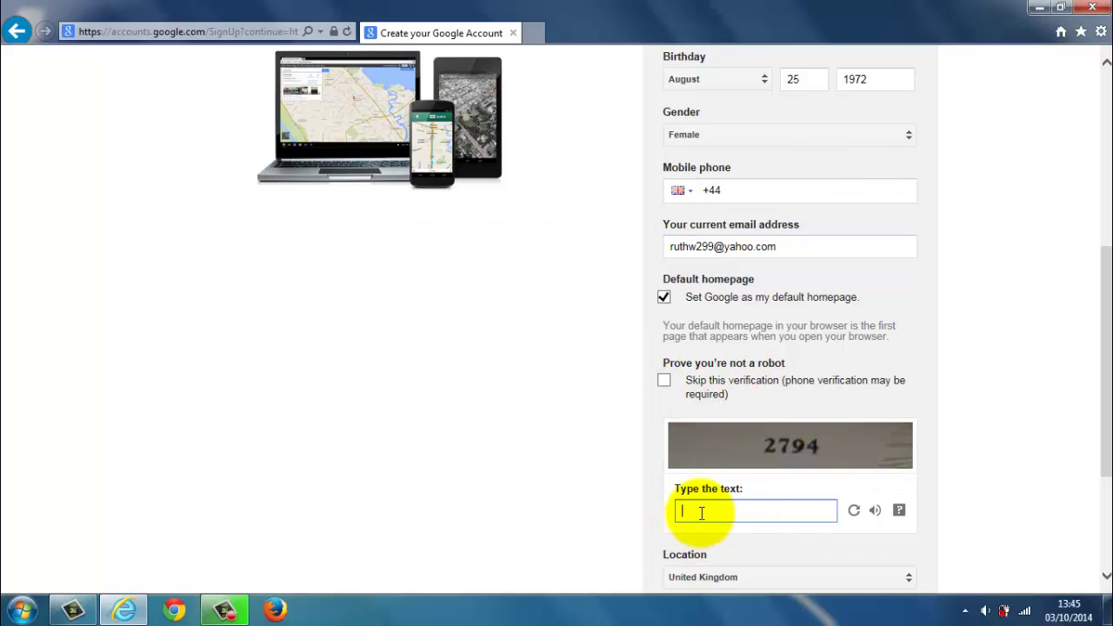
{"action": "type", "text": "2794"}
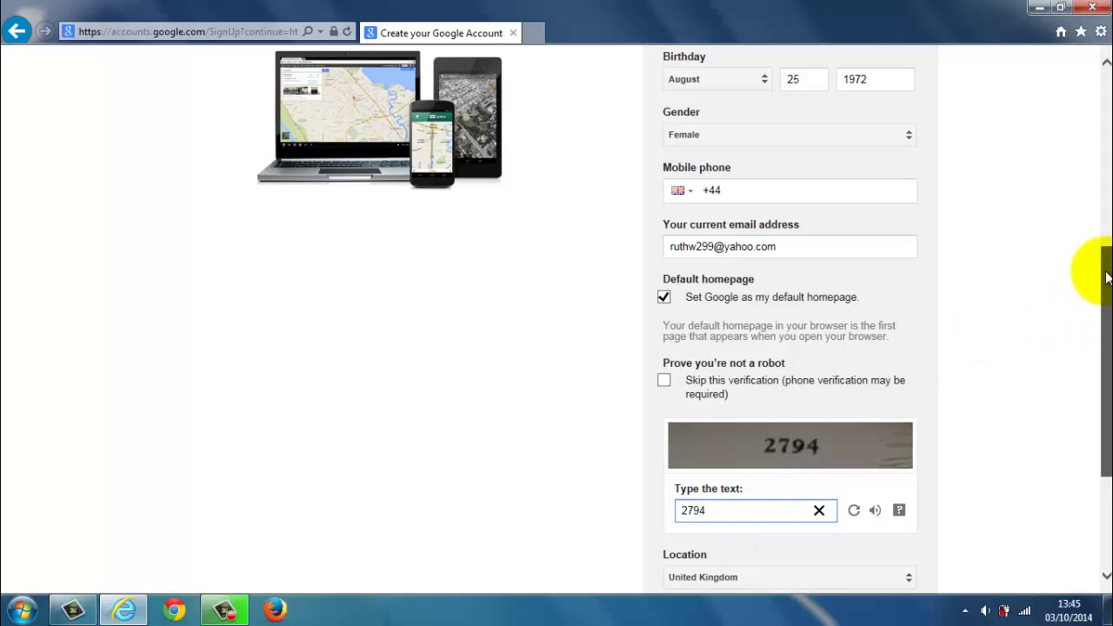
{"action": "left_click_drag", "start_coordinate": [1100, 274], "coordinate": [1093, 385]}
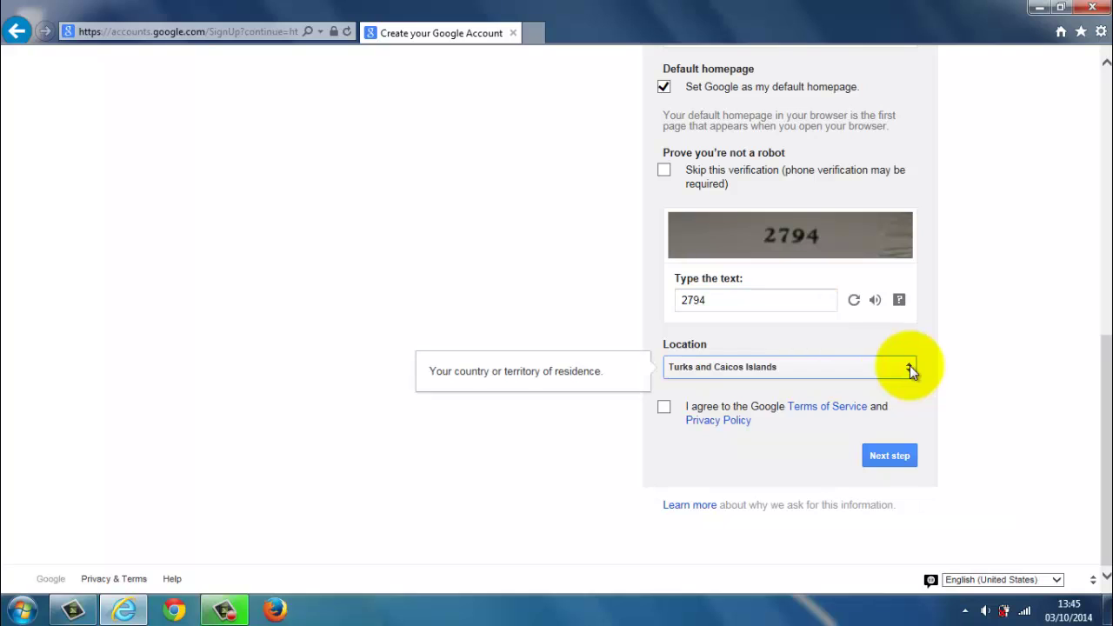
{"action": "left_click", "coordinate": [909, 369]}
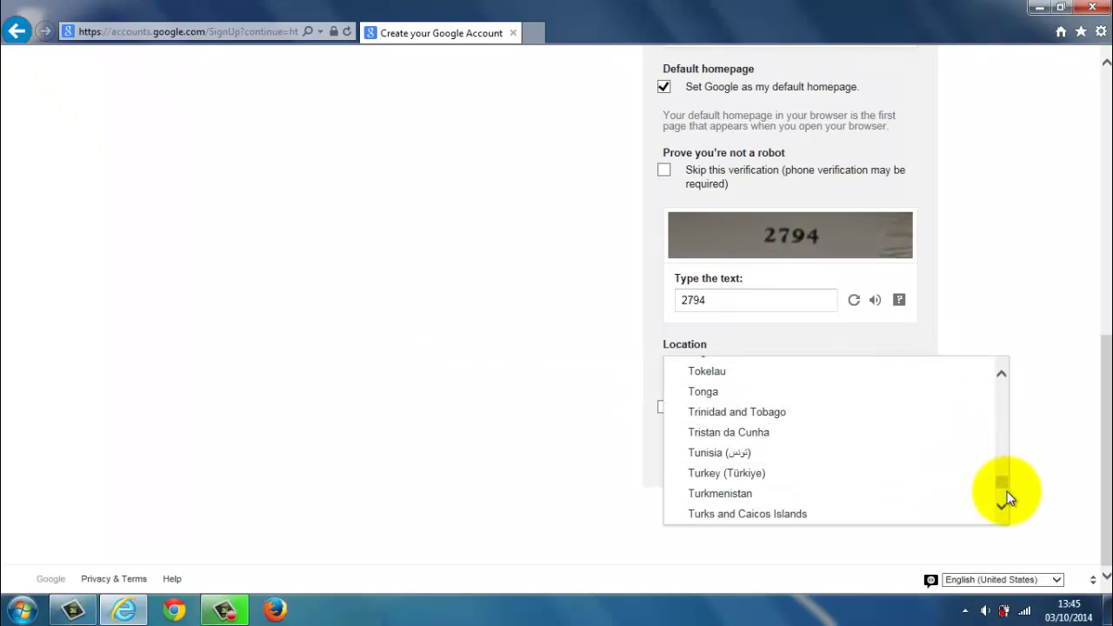
{"action": "left_click_drag", "start_coordinate": [1003, 485], "coordinate": [1002, 484]}
{"action": "scroll", "coordinate": [922, 457], "scroll_direction": "down", "scroll_amount": 1}
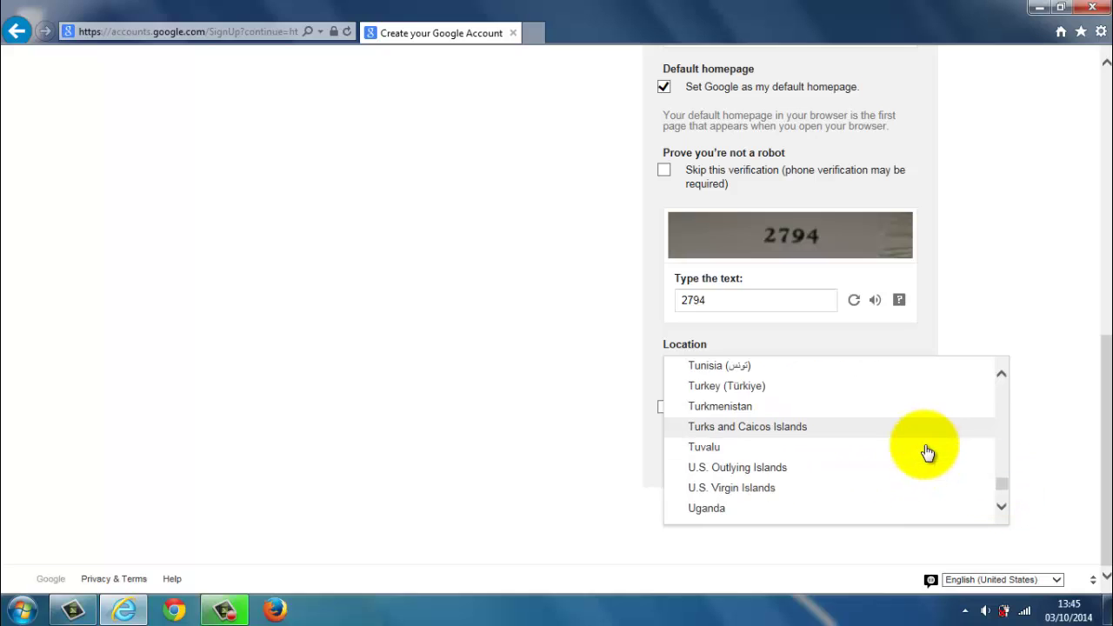
{"action": "scroll", "coordinate": [928, 453], "scroll_direction": "down", "scroll_amount": 2}
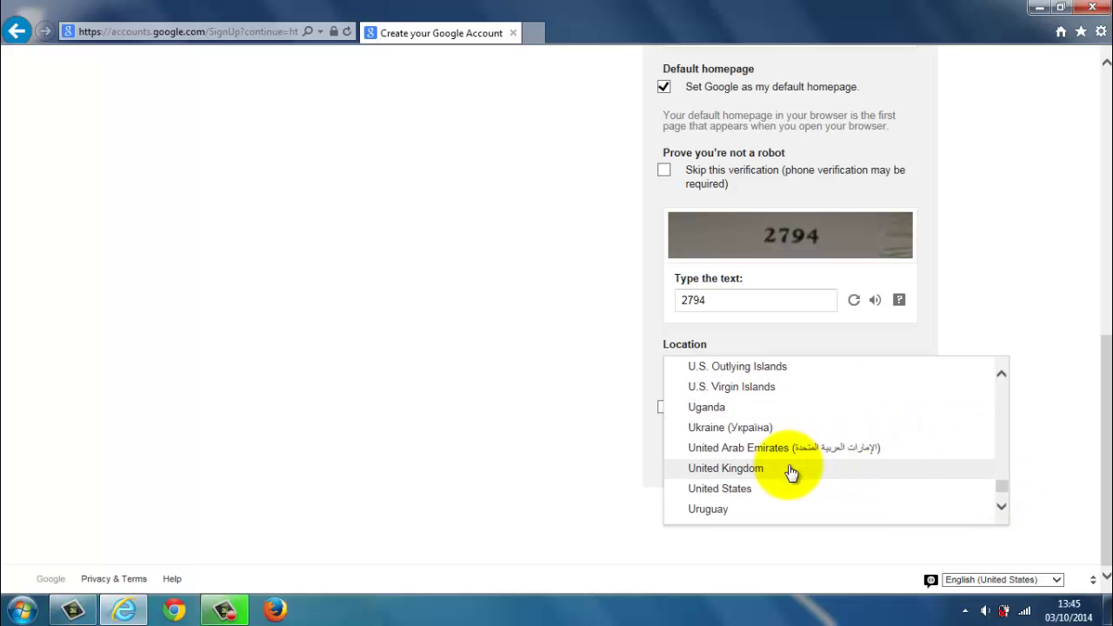
{"action": "left_click", "coordinate": [790, 470]}
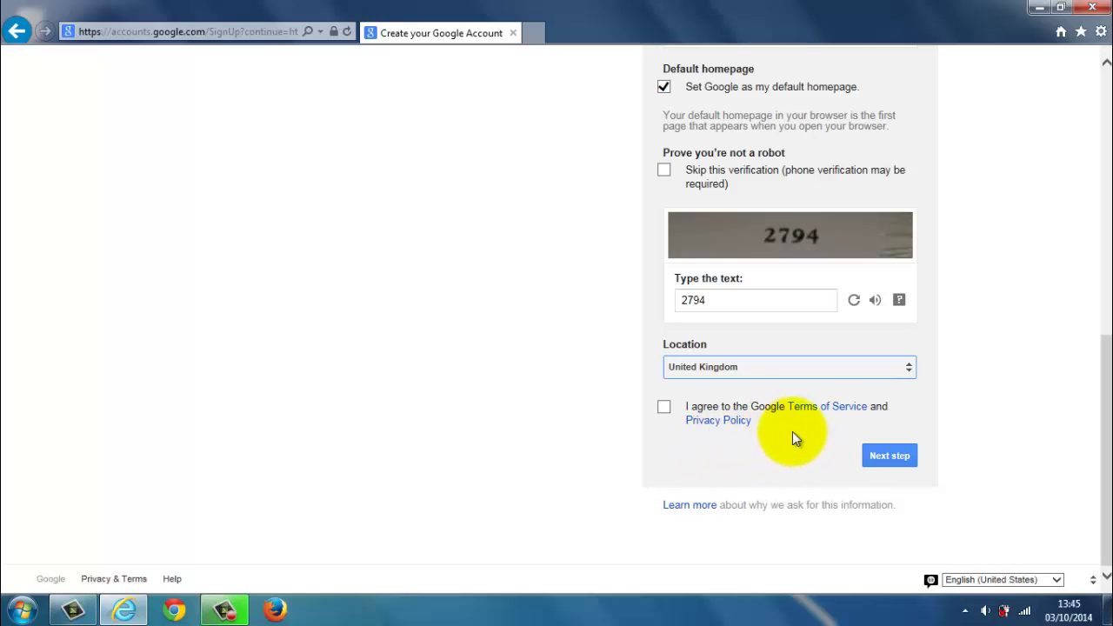
Read the Terms of Service and Privacy Policy popups, then tick the agreement checkbox.
{"action": "left_click", "coordinate": [811, 412]}
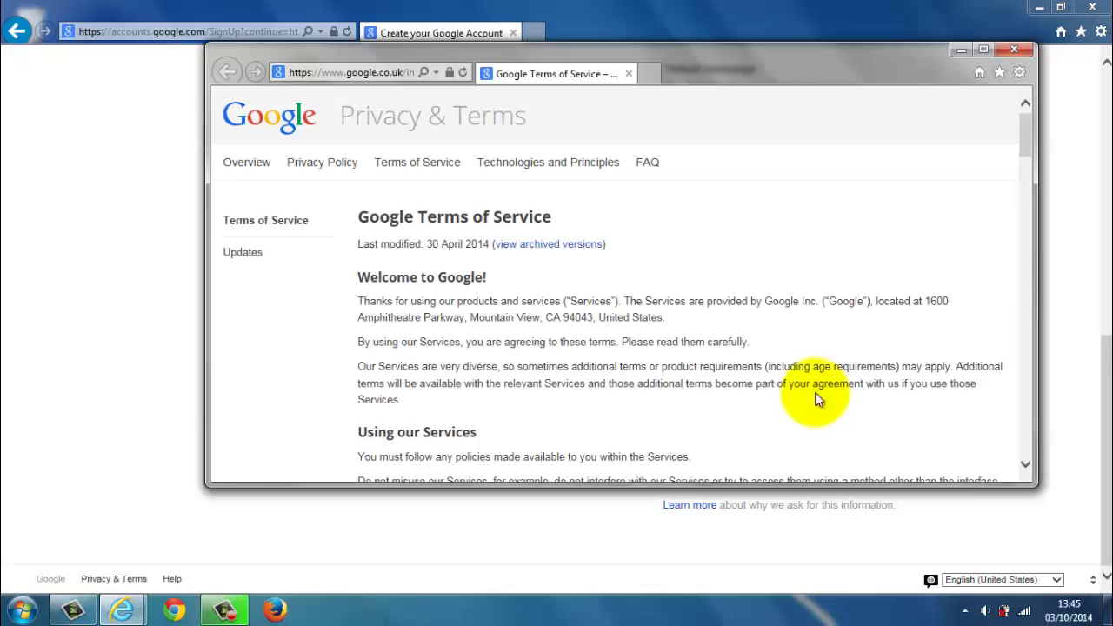
{"action": "left_click_drag", "start_coordinate": [1025, 142], "coordinate": [1013, 119]}
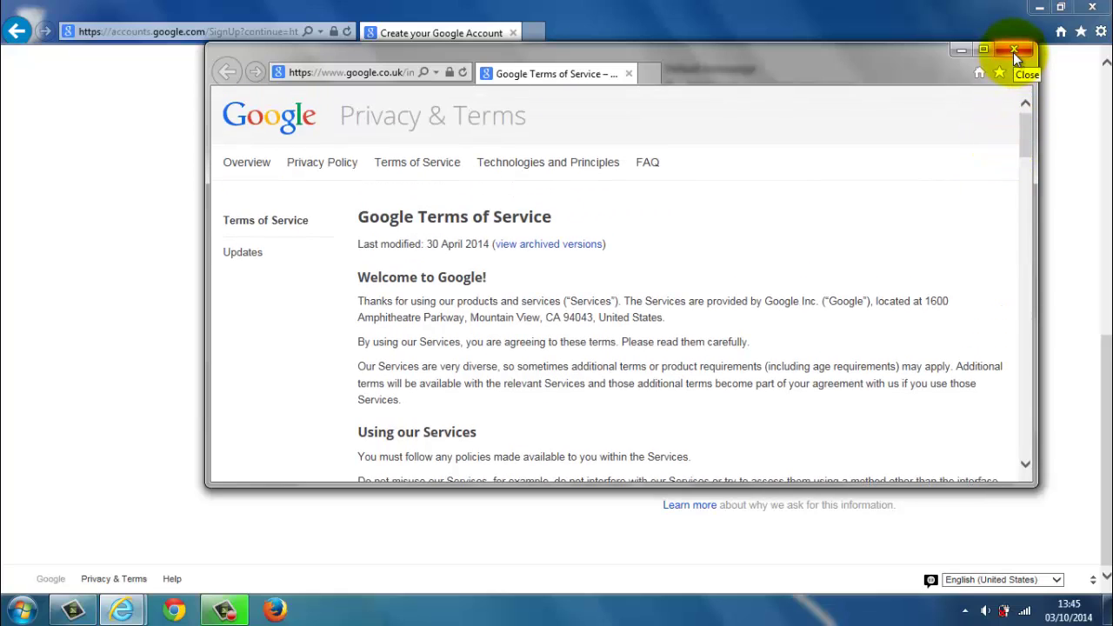
{"action": "left_click", "coordinate": [1013, 52]}
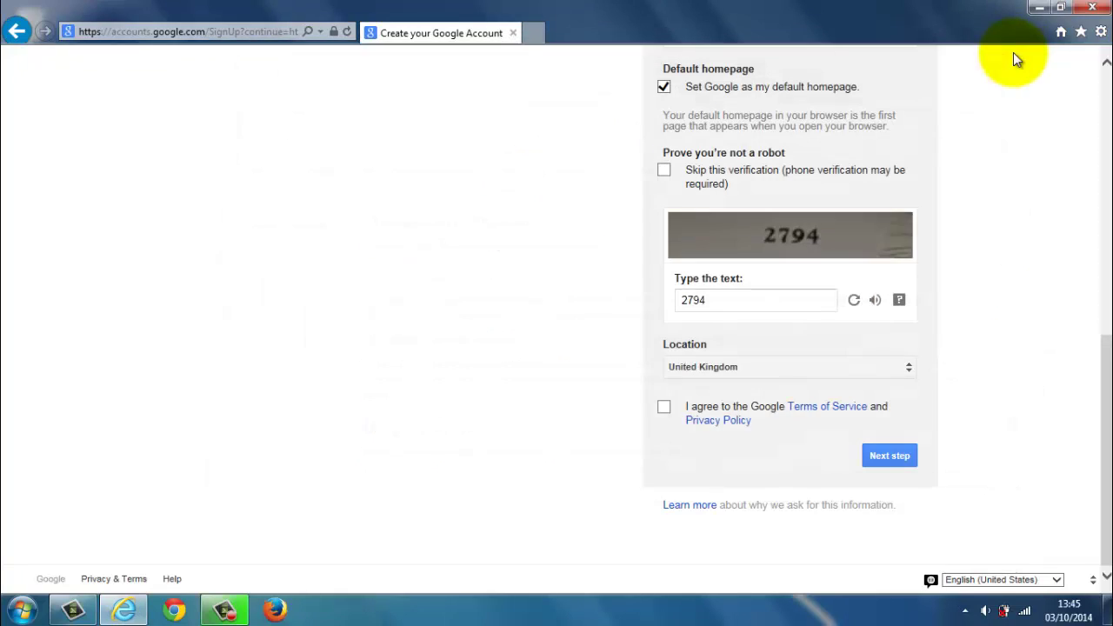
{"action": "left_click", "coordinate": [736, 422]}
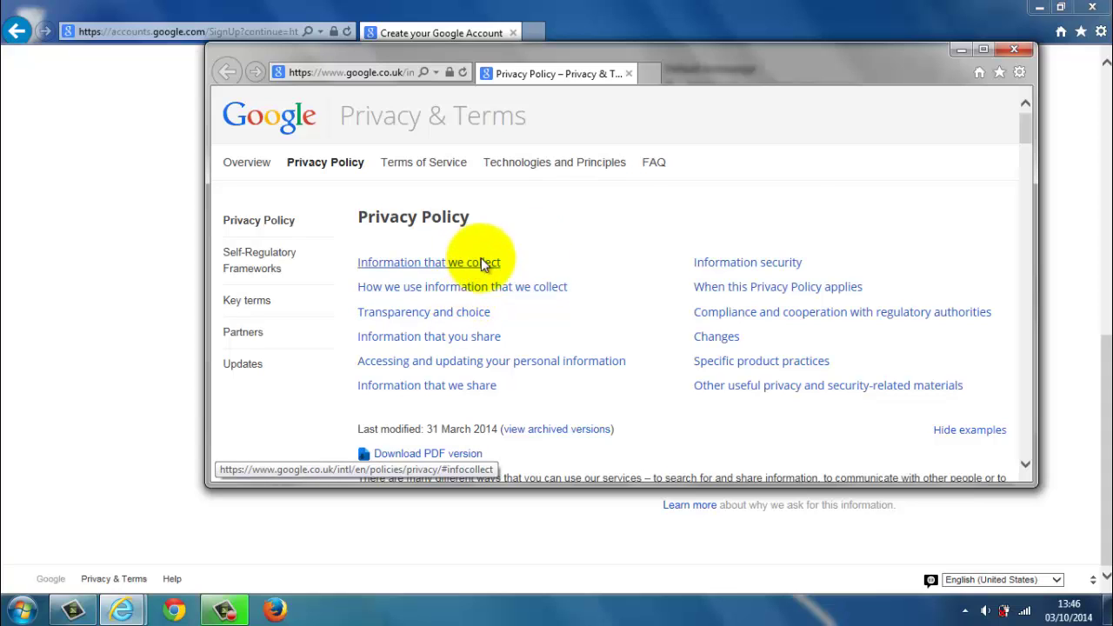
{"action": "left_click", "coordinate": [1014, 50]}
{"action": "left_click", "coordinate": [664, 414]}
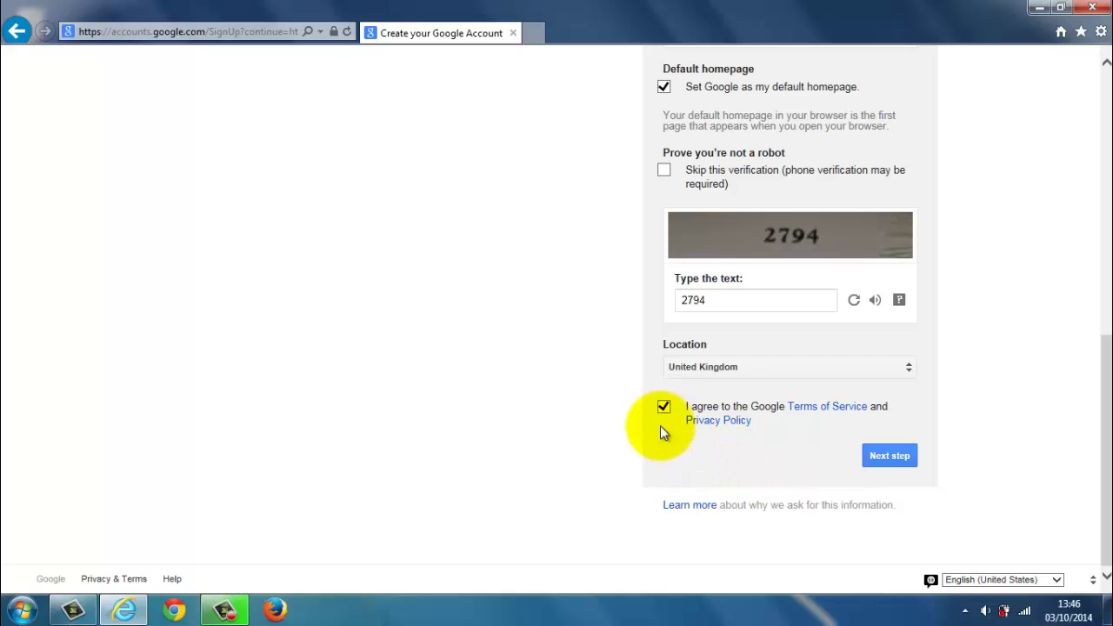
{"action": "left_click", "coordinate": [883, 461]}
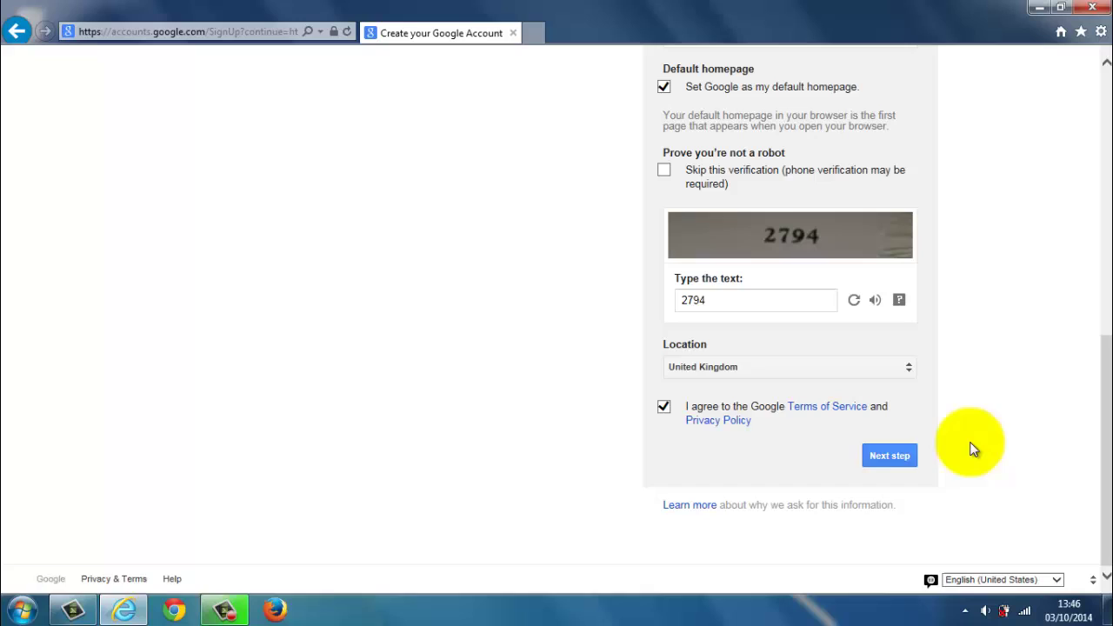
Submit the sign-up form with Next step.
{"action": "left_click", "coordinate": [927, 450]}
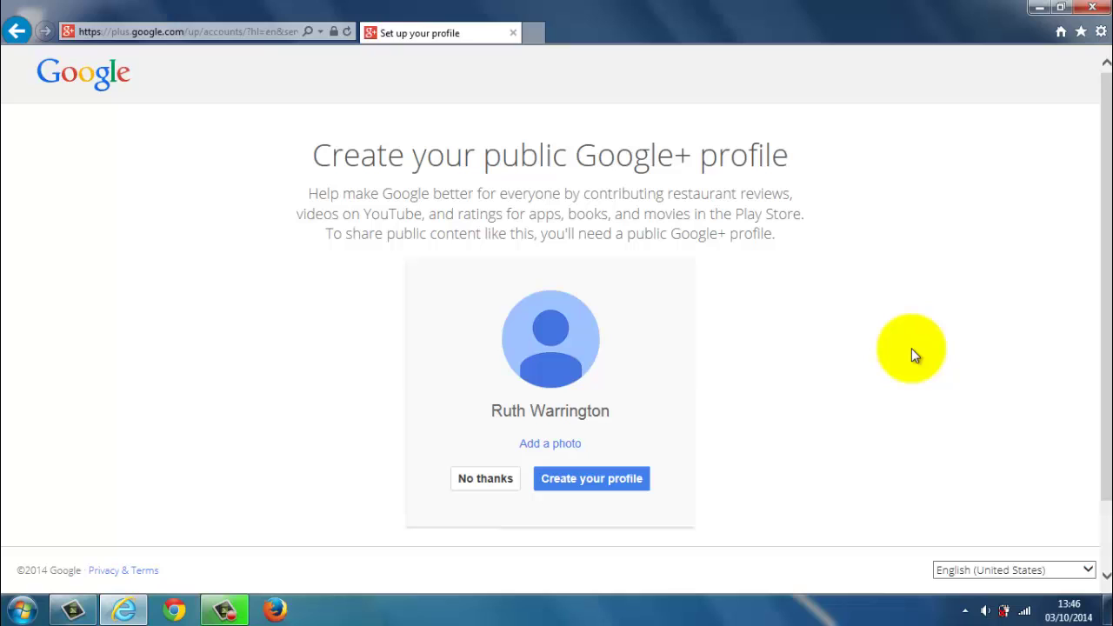
Decline the Google+ profile, continue past the Welcome page, and check the signed-in account menu.
{"action": "left_click", "coordinate": [485, 480]}
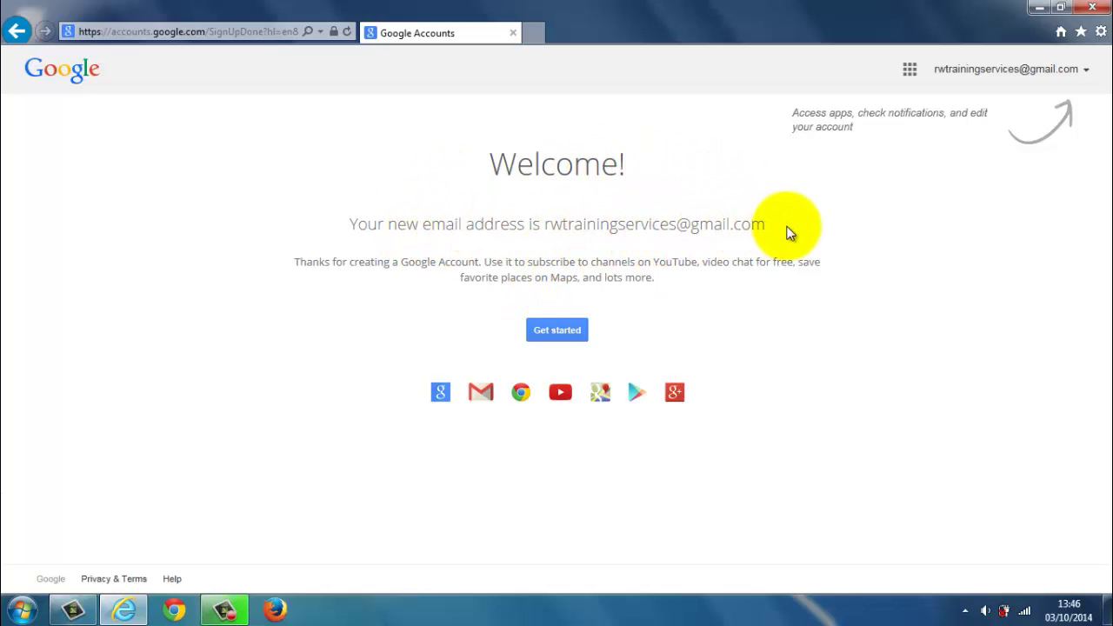
{"action": "left_click", "coordinate": [559, 330]}
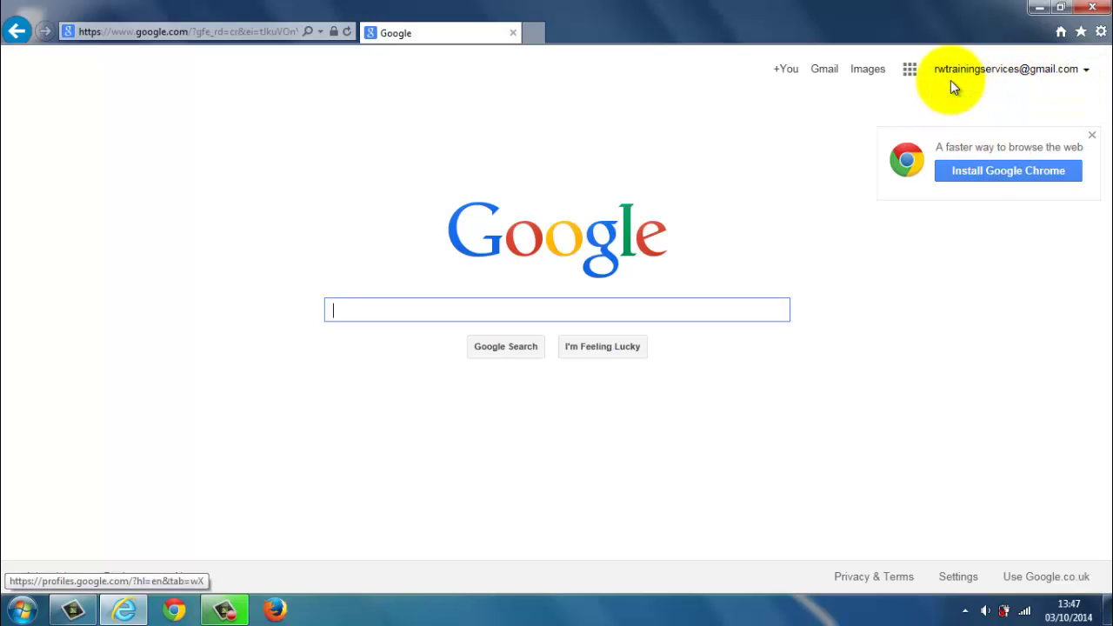
{"action": "left_click", "coordinate": [1087, 75]}
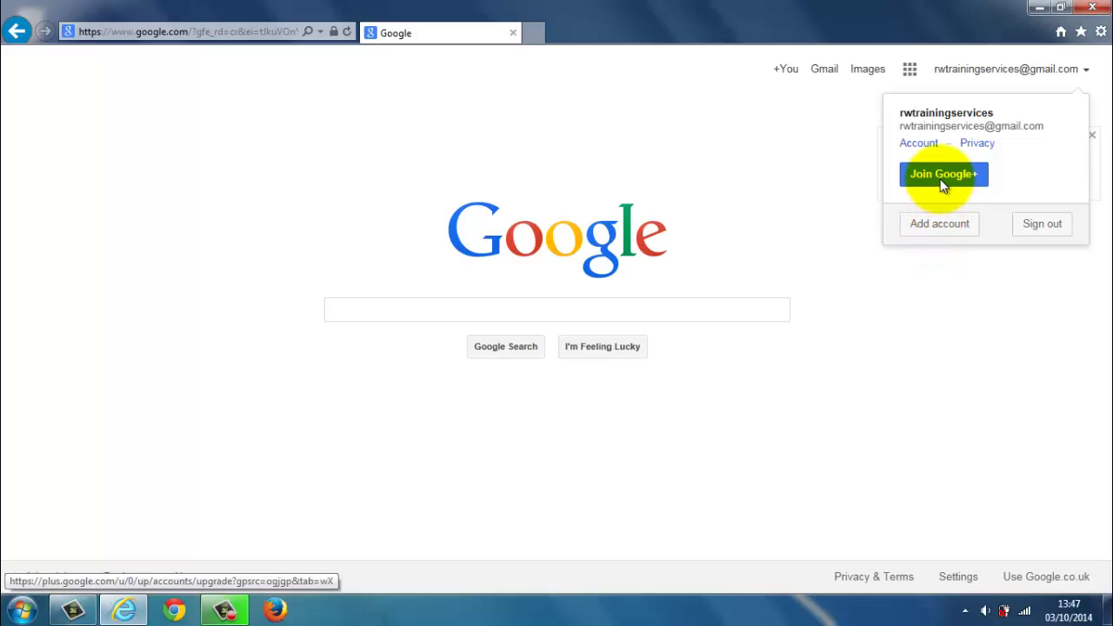
{"action": "left_click", "coordinate": [809, 146]}
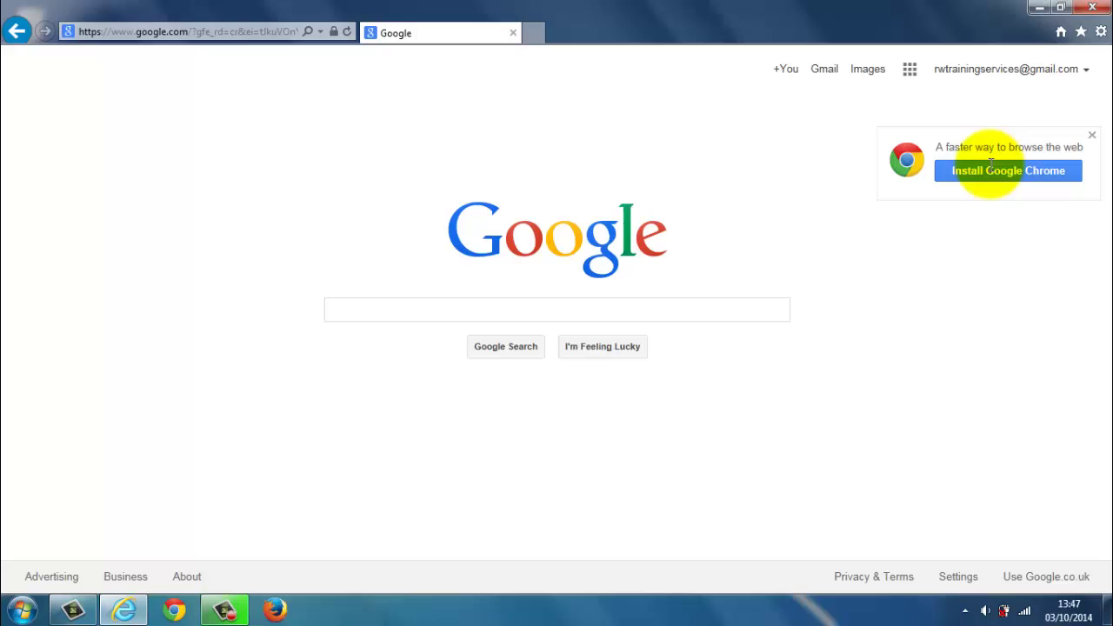
Open Gmail from the Google homepage's top bar.
{"action": "left_click", "coordinate": [823, 71]}
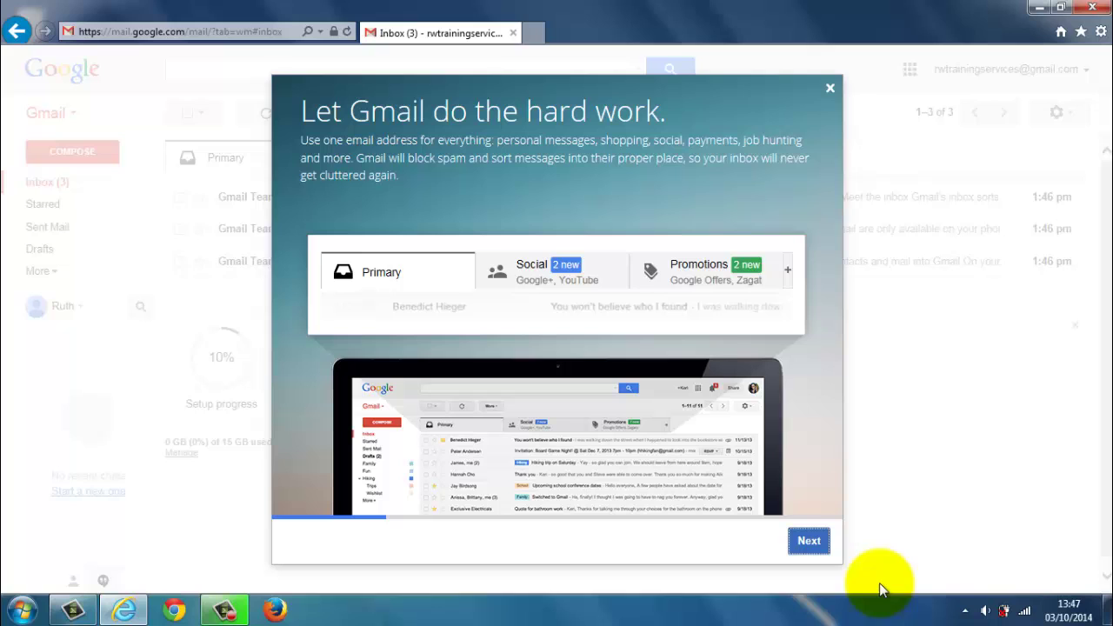
{"action": "left_click", "coordinate": [830, 89]}
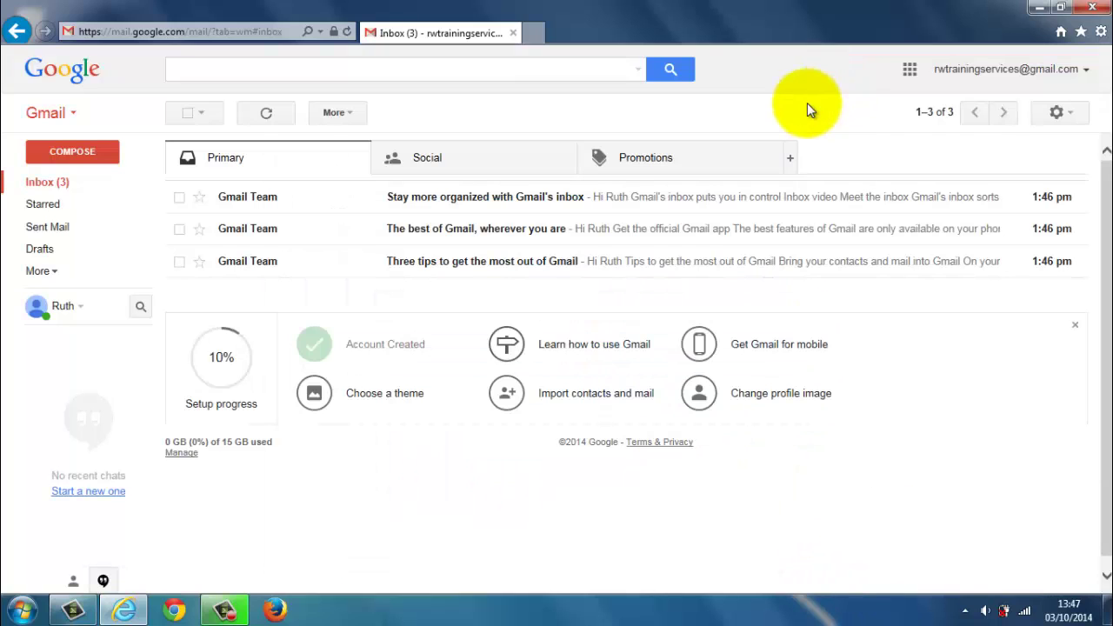